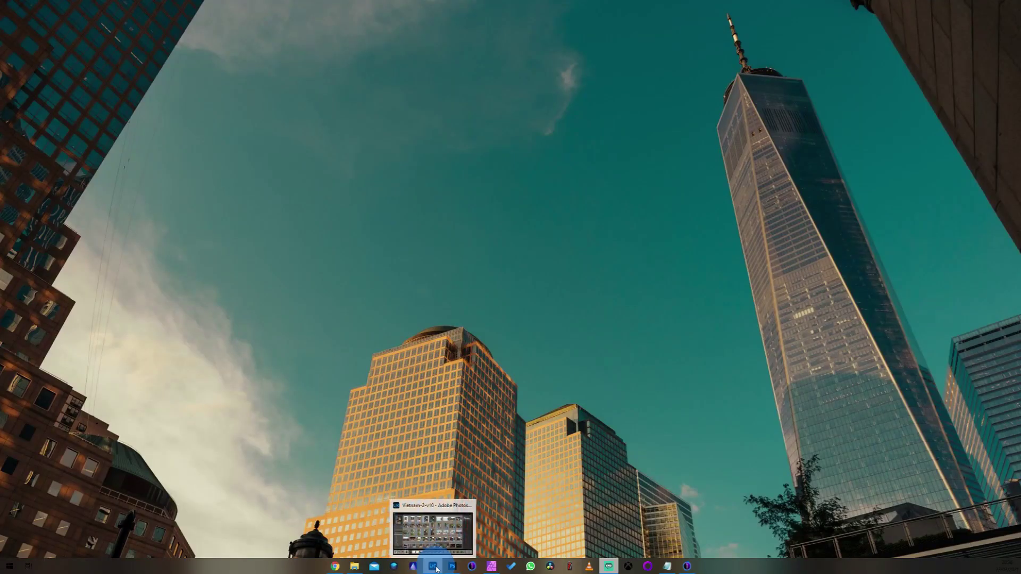
Step: Bring Lightroom Classic to the front and view DSC_2420.NEF full size in Loupe view
click(432, 567)
click(317, 366)
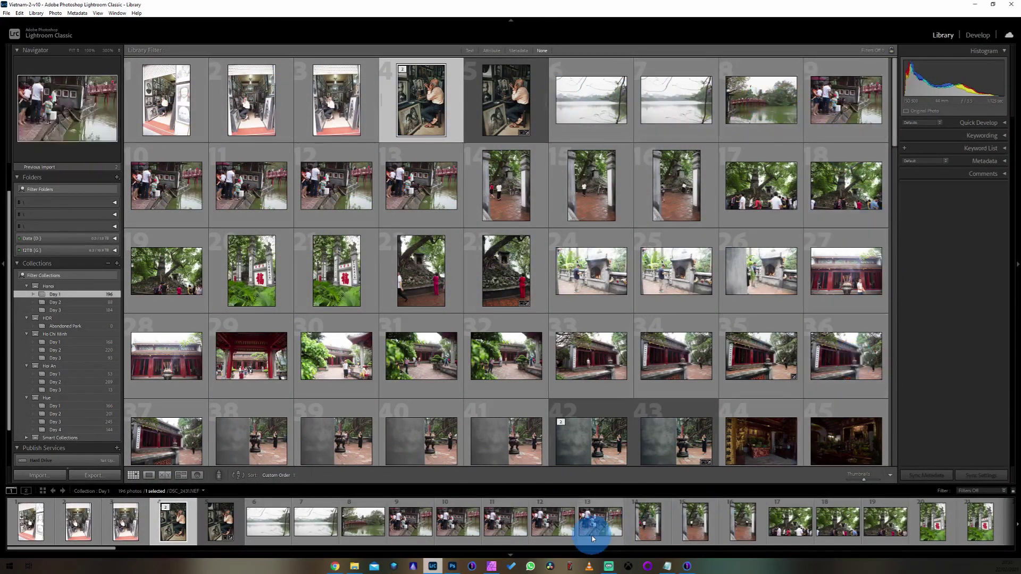
double_click(248, 108)
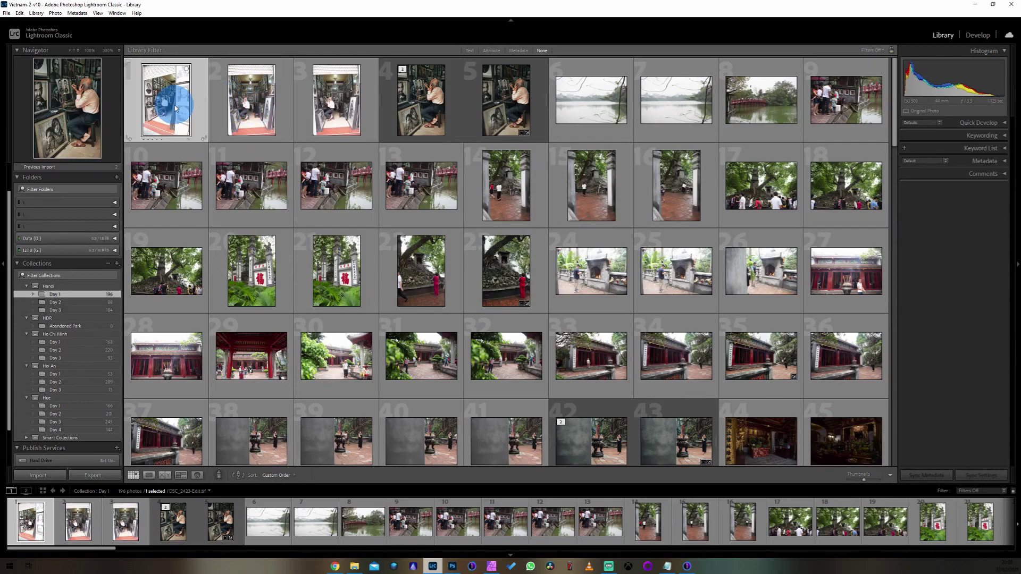
Step: Browse the filmstrip from DSC_2422 through DSC_2428.NEF, then return to DSC_2423.NEF
click(123, 526)
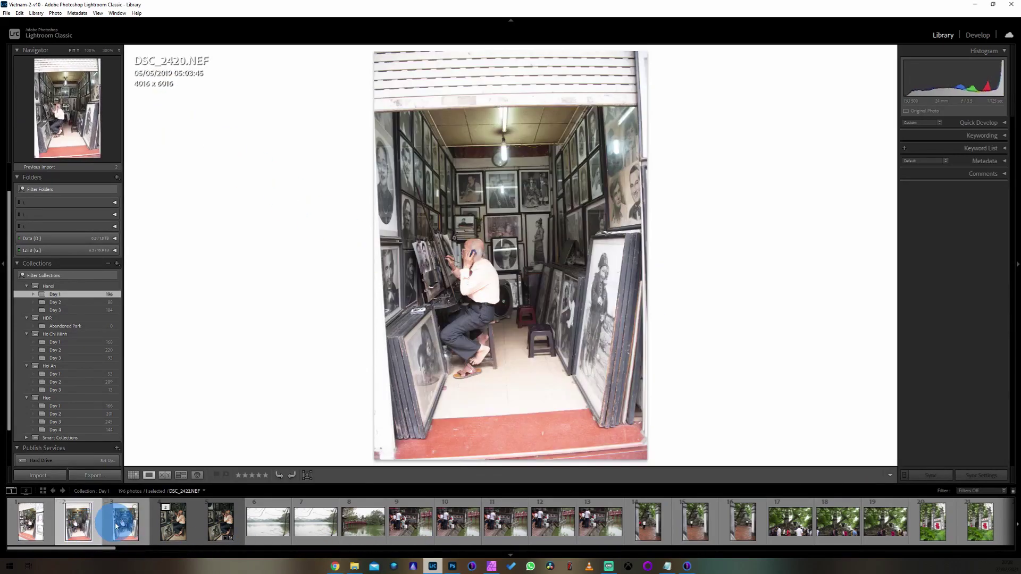
click(175, 522)
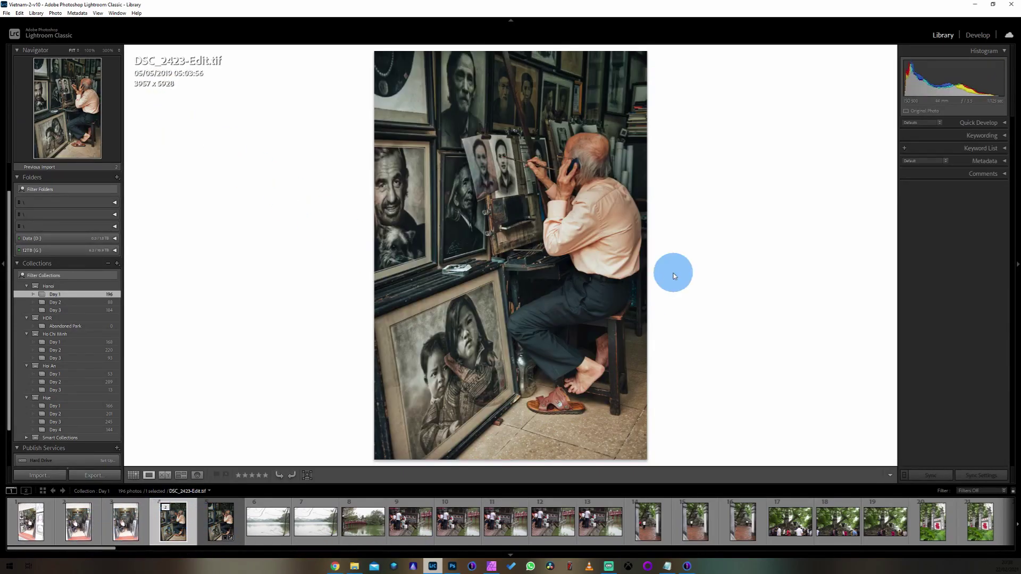
click(215, 528)
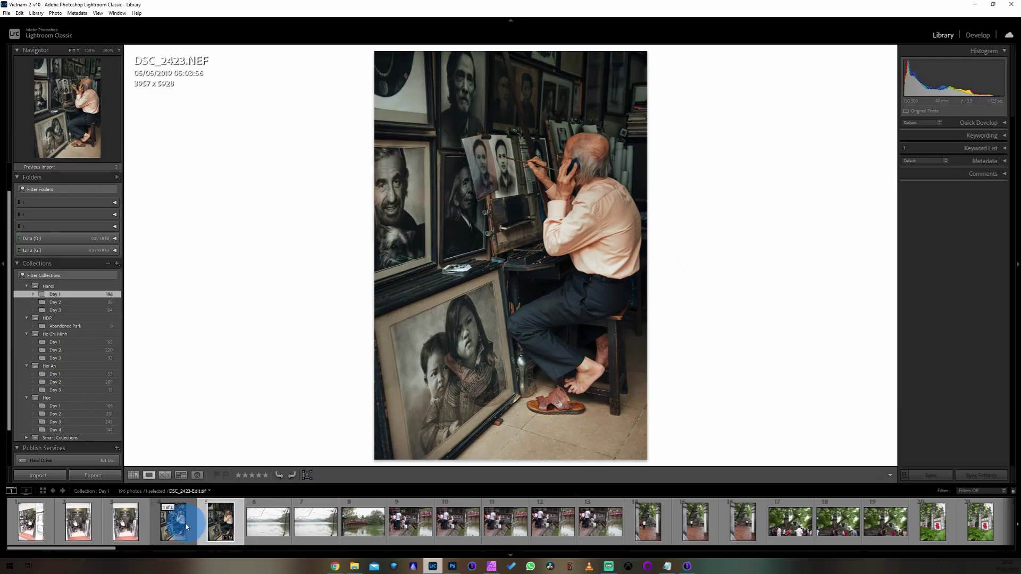
click(219, 524)
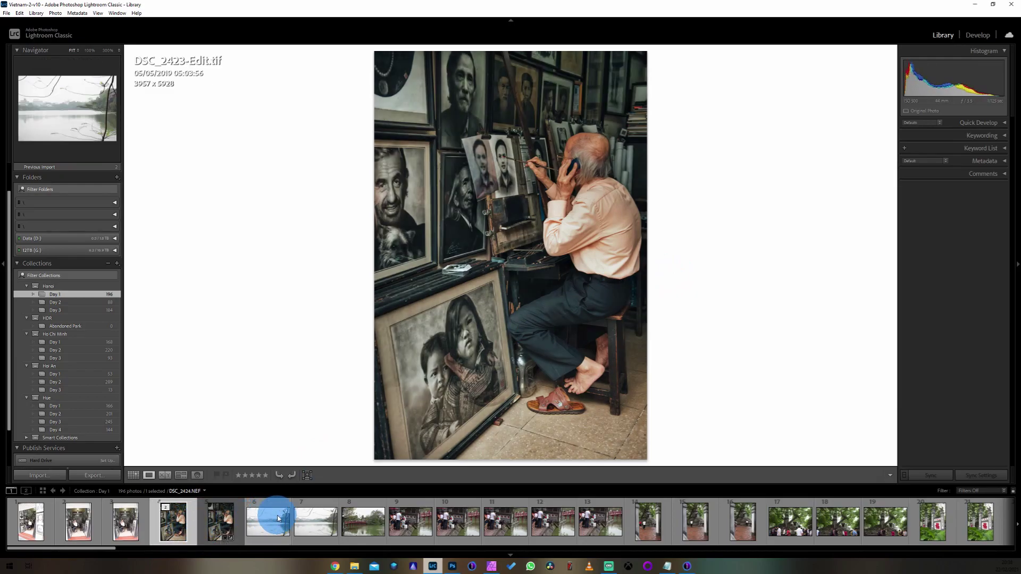
click(313, 523)
click(271, 526)
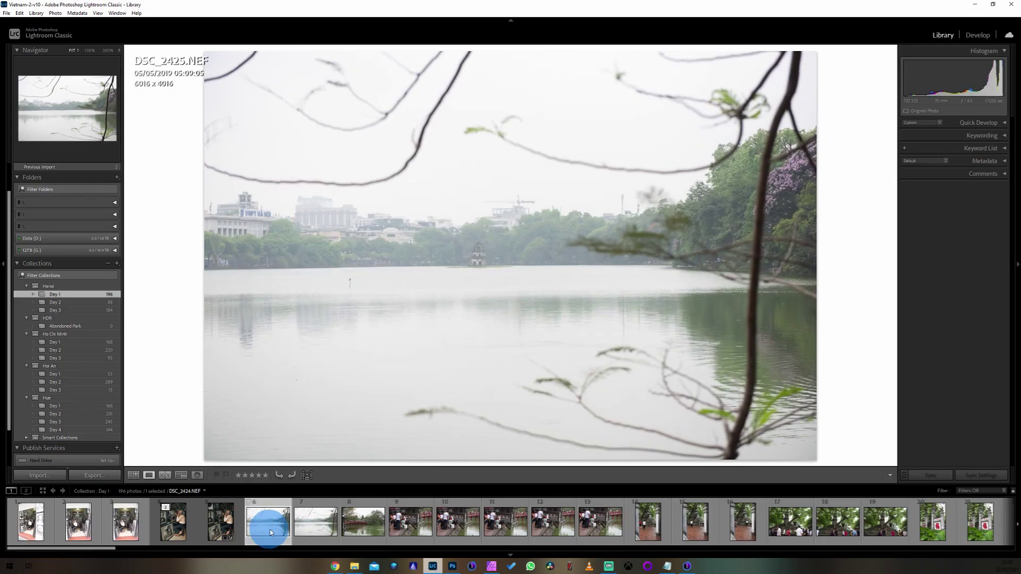
click(365, 521)
click(409, 520)
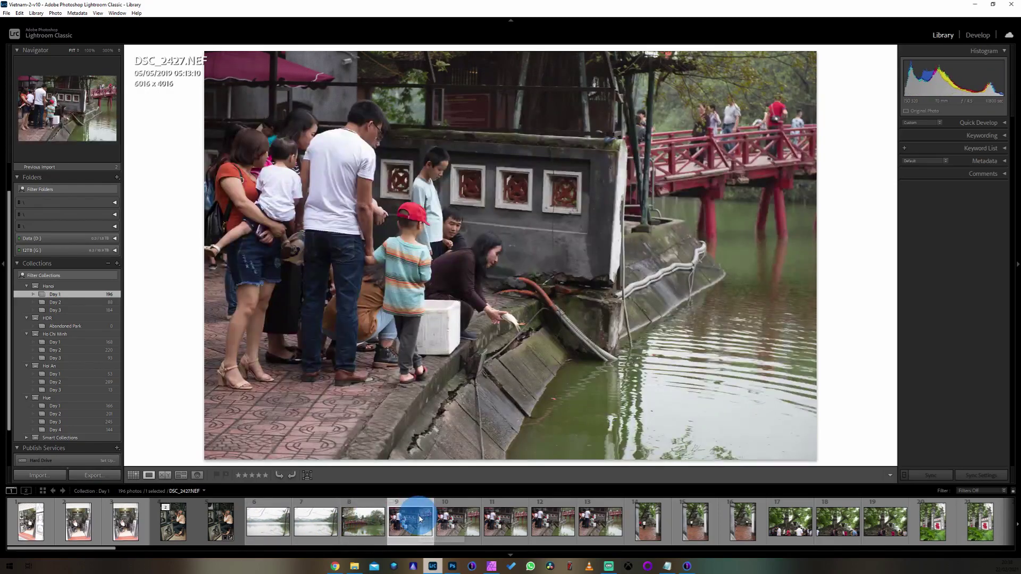
click(458, 519)
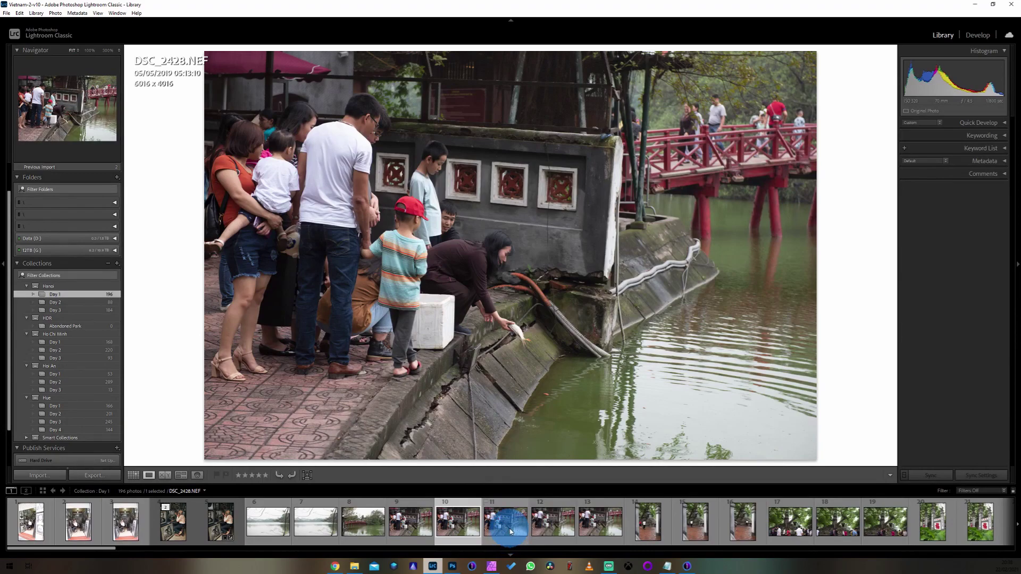
click(222, 524)
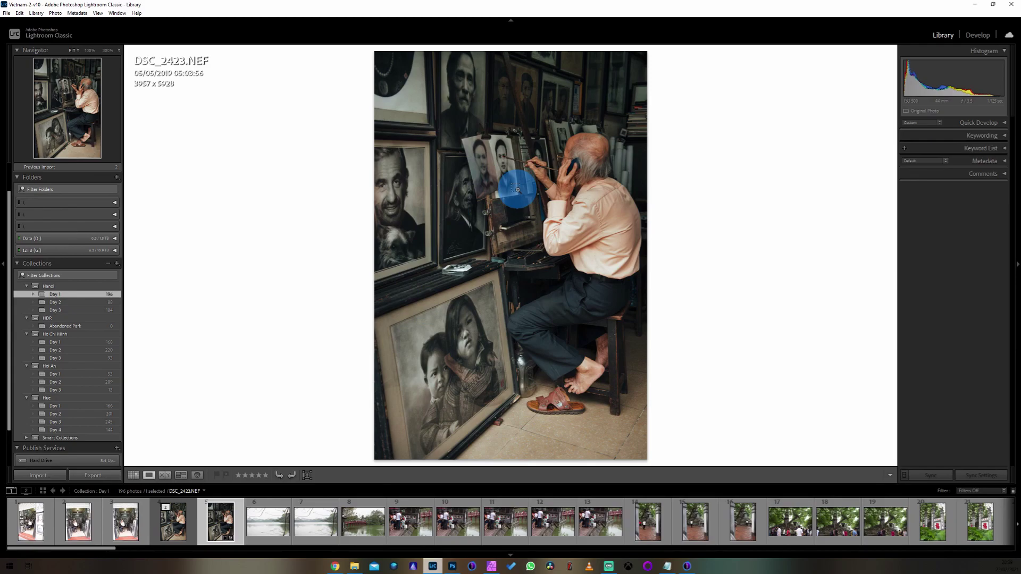
Step: Copy DSC_2423's develop settings and paste them onto DSC_2430.NEF
key(ctrl+shift+c)
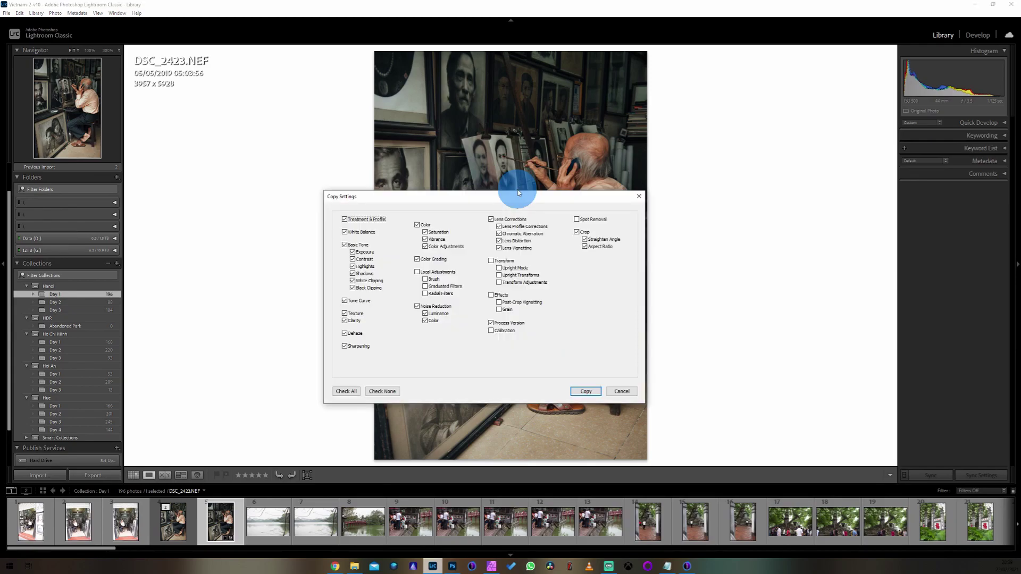
click(580, 392)
click(545, 532)
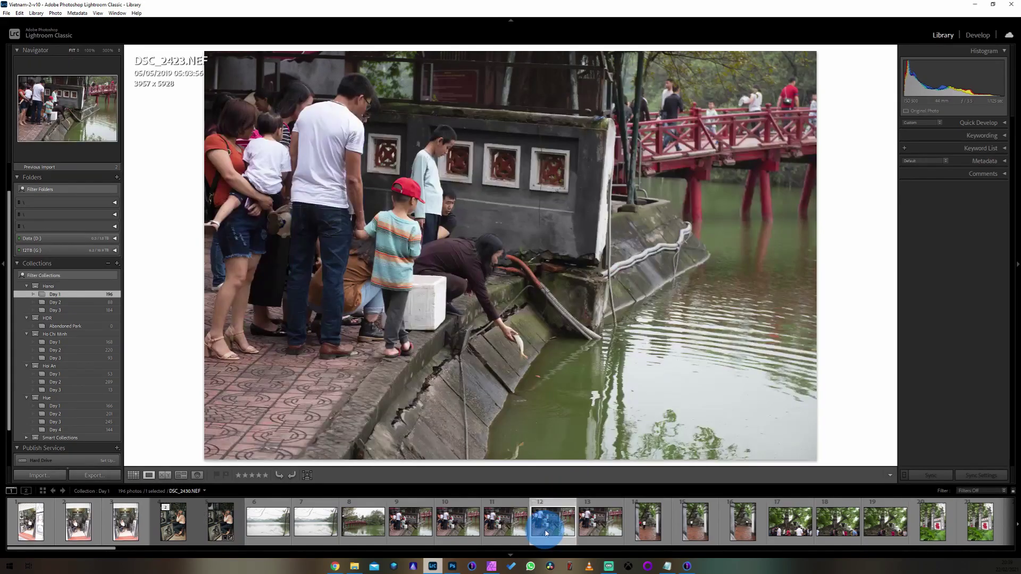
key(ctrl+shift+v)
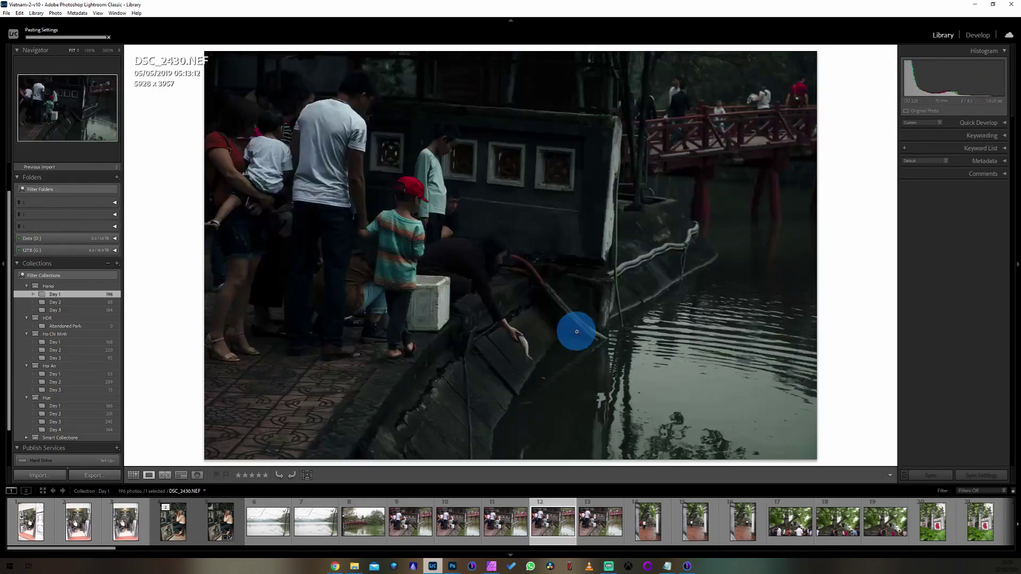
Step: In Develop, raise DSC_2430's exposure to about -0.38, then select DSC_2431 and minimize Lightroom
click(978, 34)
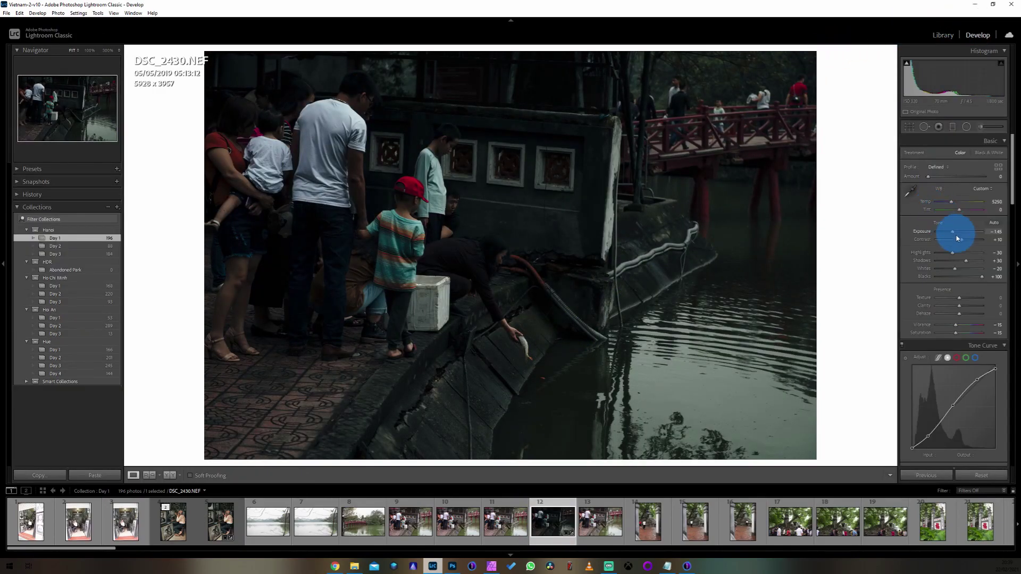
drag(954, 234, 948, 255)
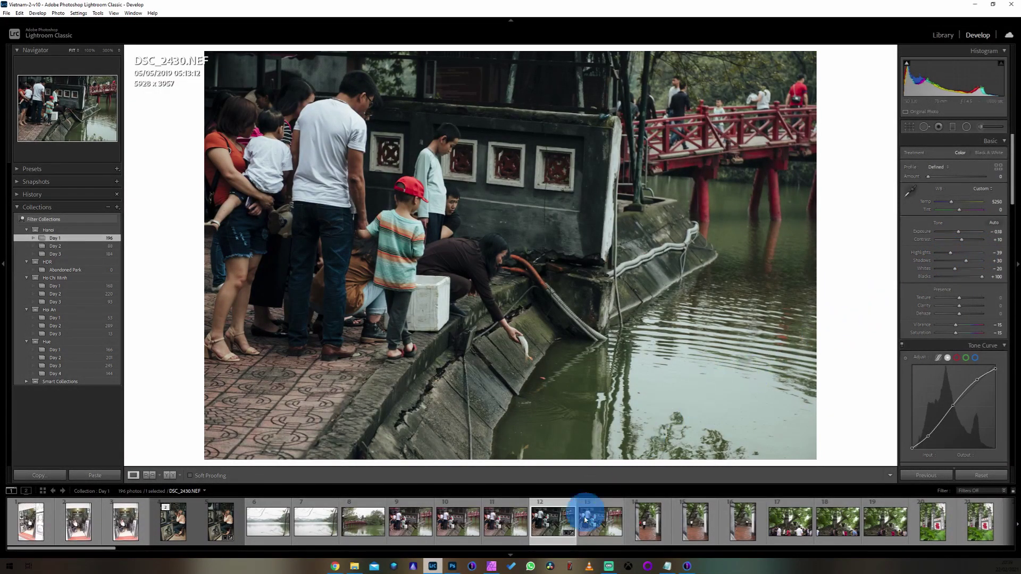
click(591, 523)
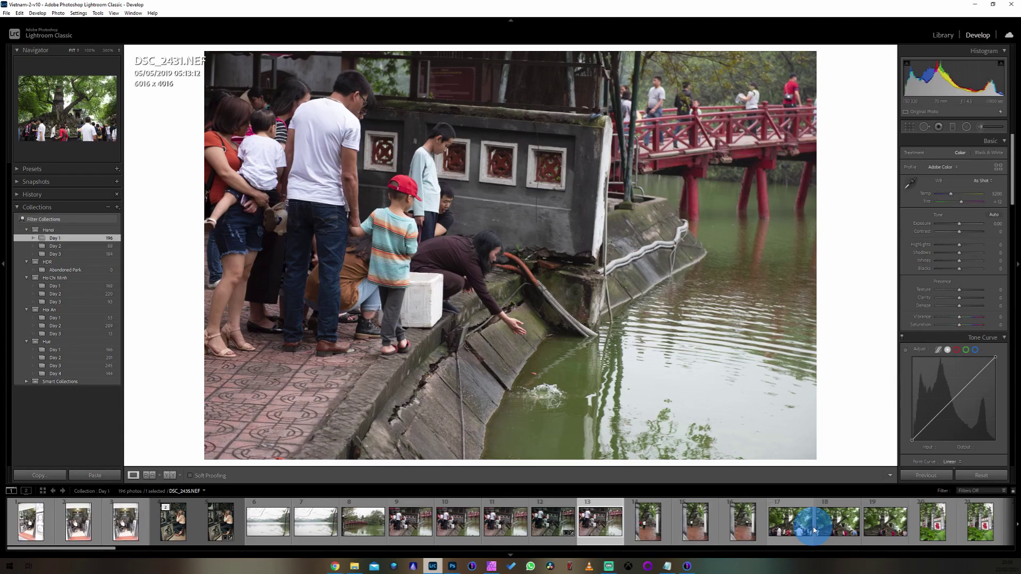
click(432, 566)
Step: Check Photoshop, then return to Lightroom's Develop view of the temple photo DSC_2432.NEF
click(452, 566)
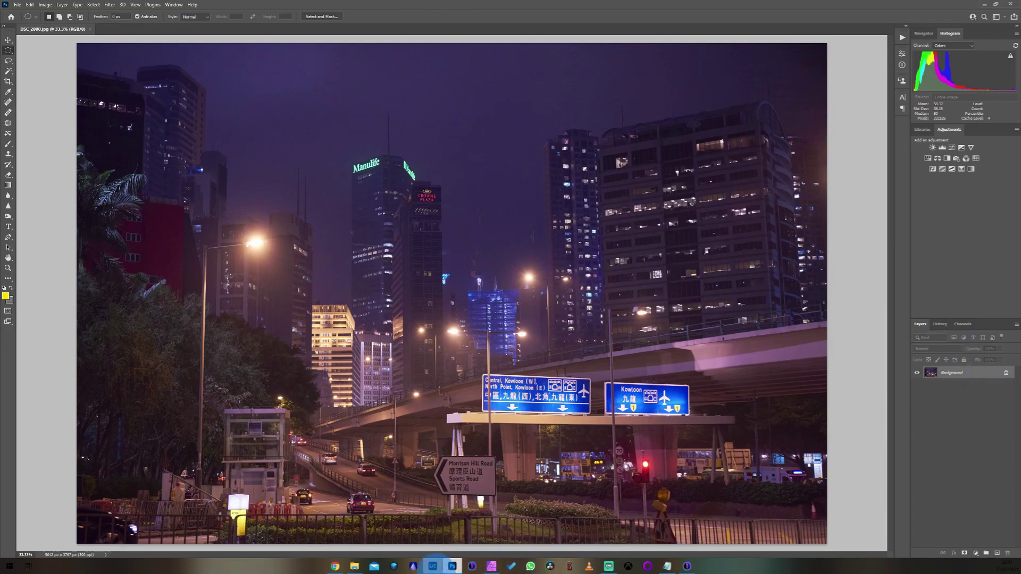
click(432, 567)
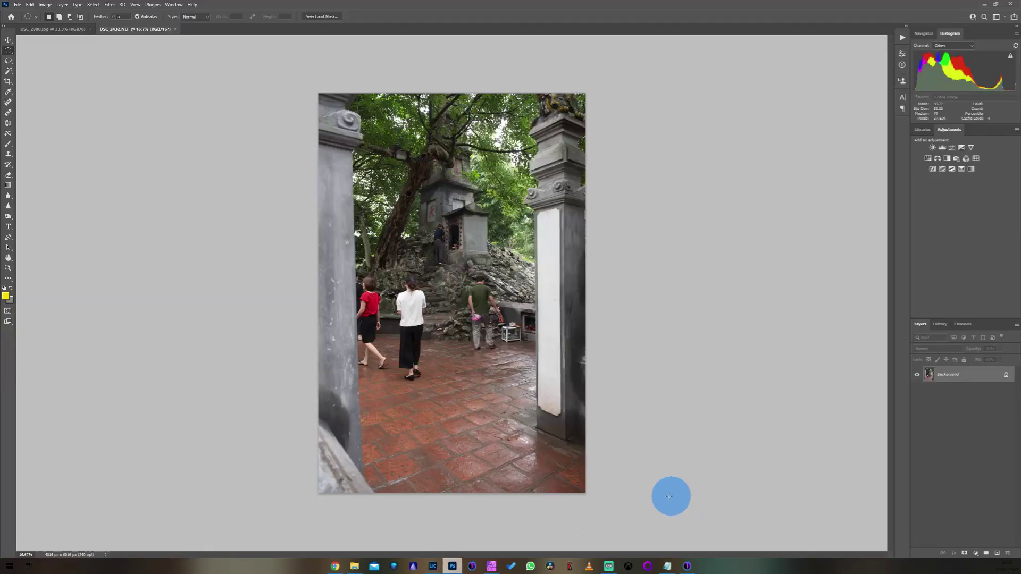
key(alt+Tab)
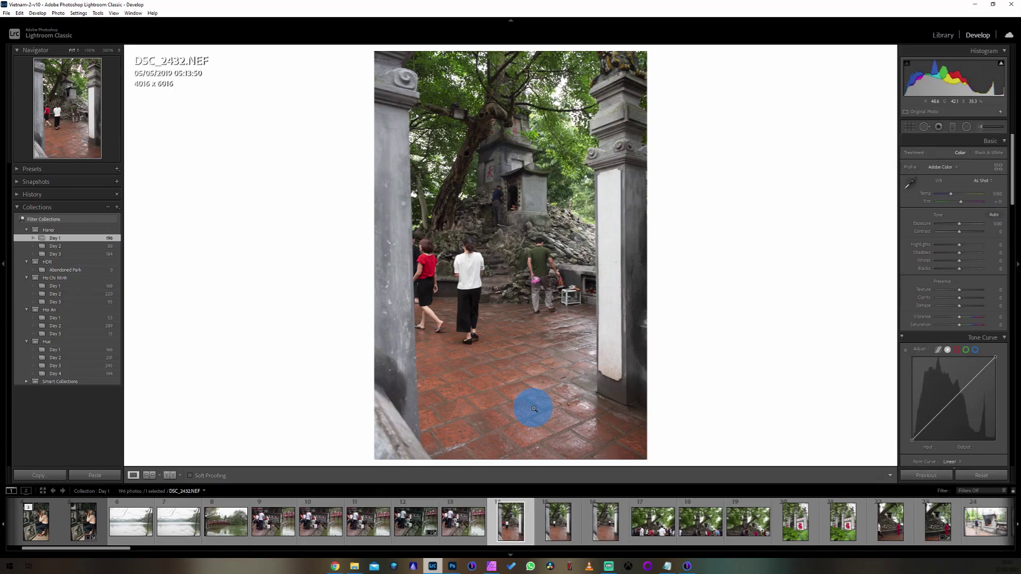
click(334, 567)
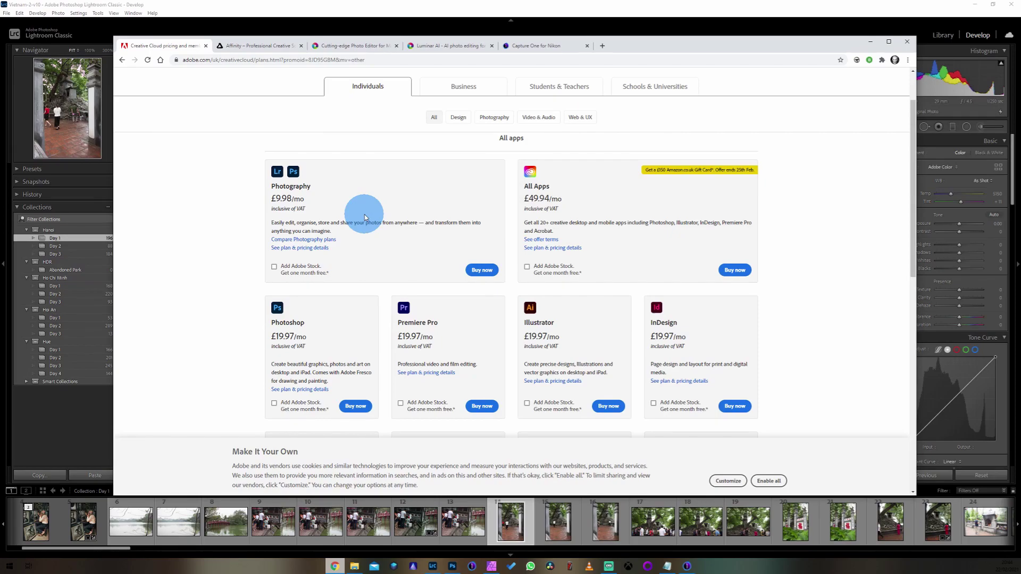
click(63, 420)
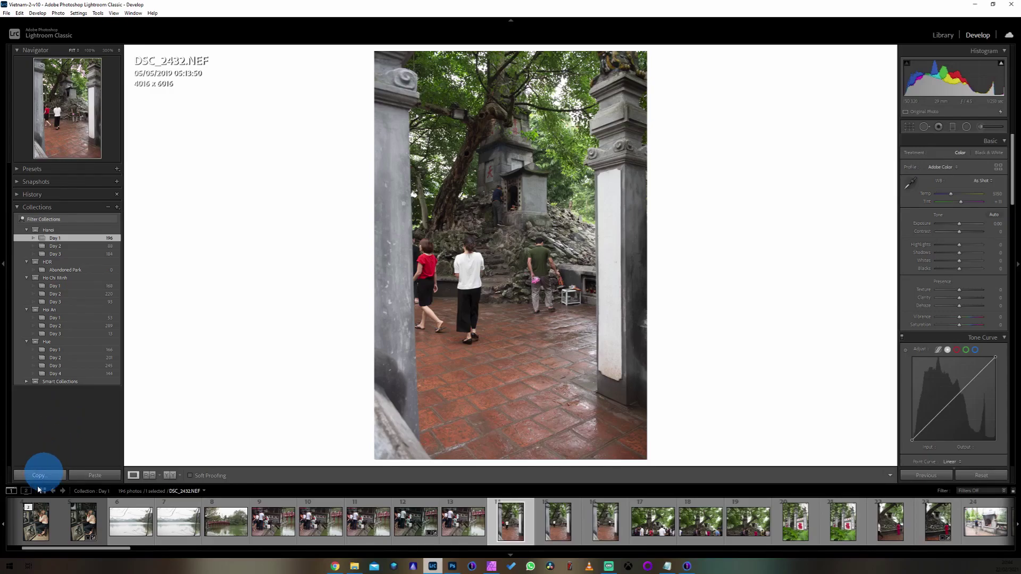
click(336, 568)
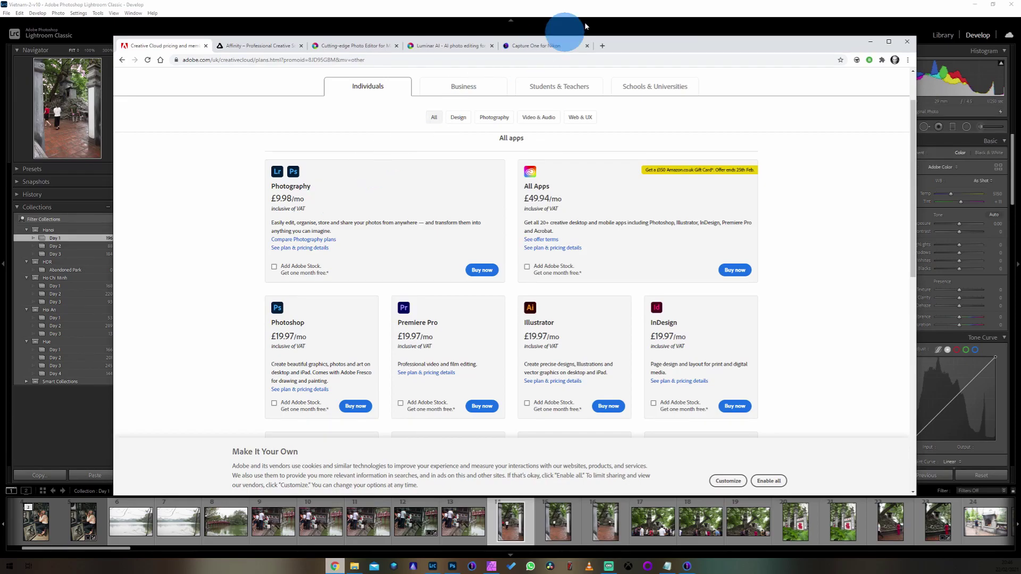
Step: Minimize the browser and close the DSC_2432-Edit.tif document in Photoshop
click(870, 41)
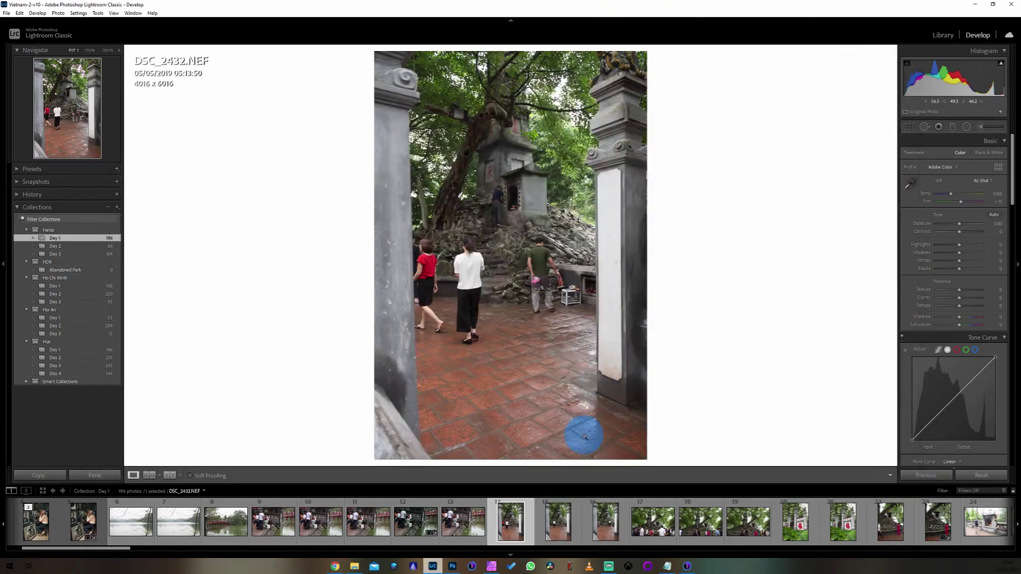
click(491, 566)
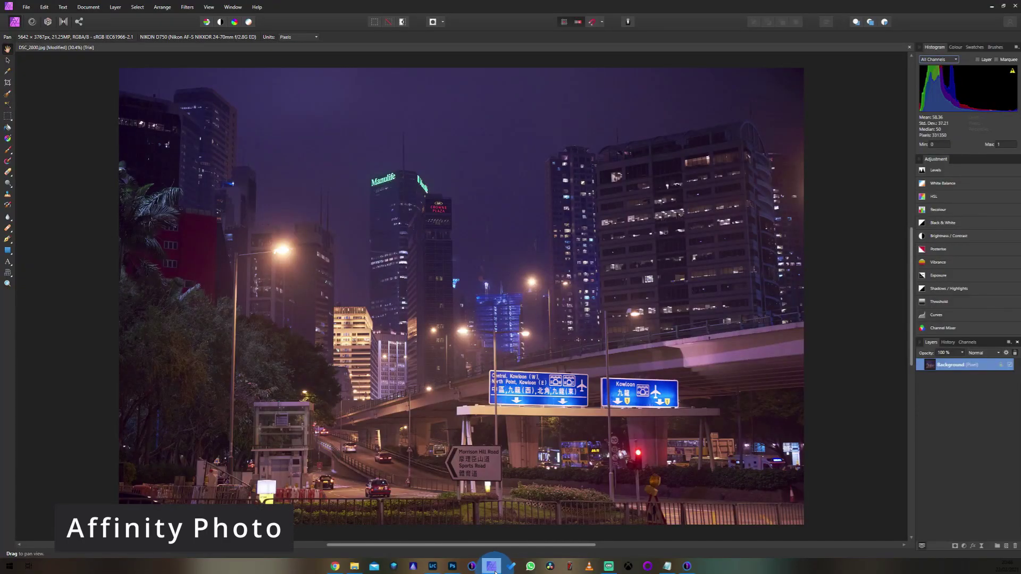
click(448, 568)
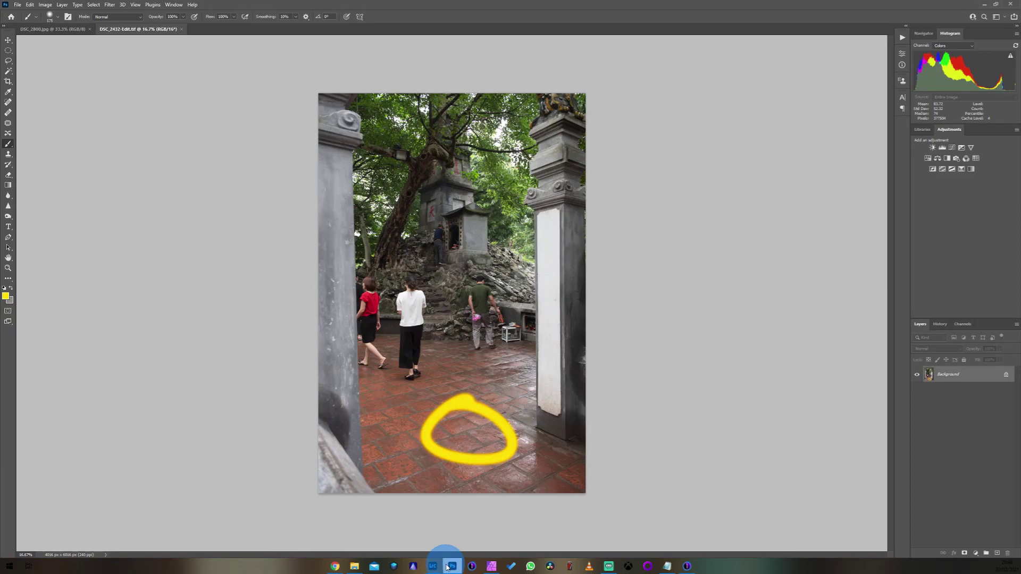
click(182, 29)
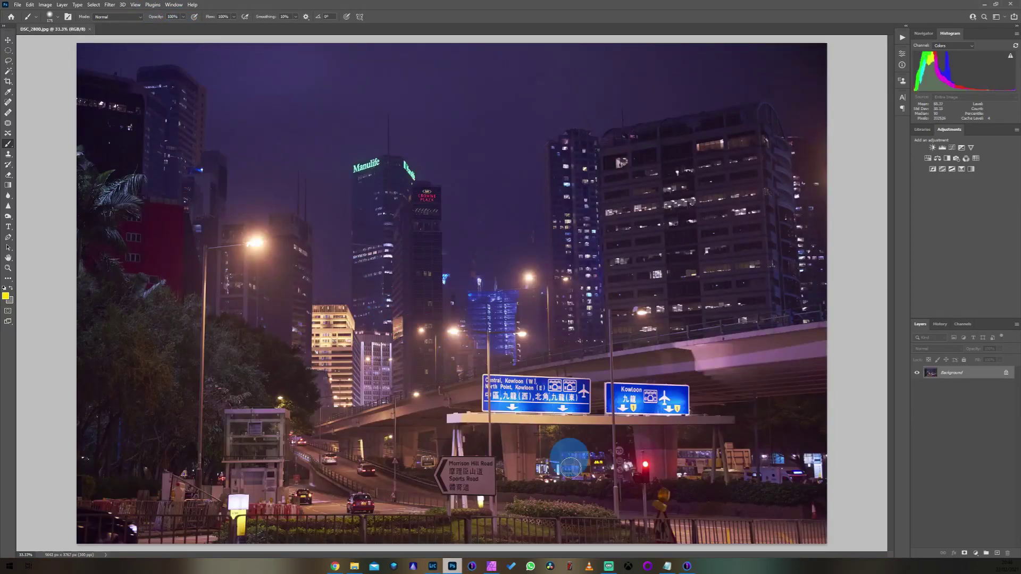
Step: Compare the night city photo in Photoshop and Affinity Photo, ending on Affinity Photo
click(490, 567)
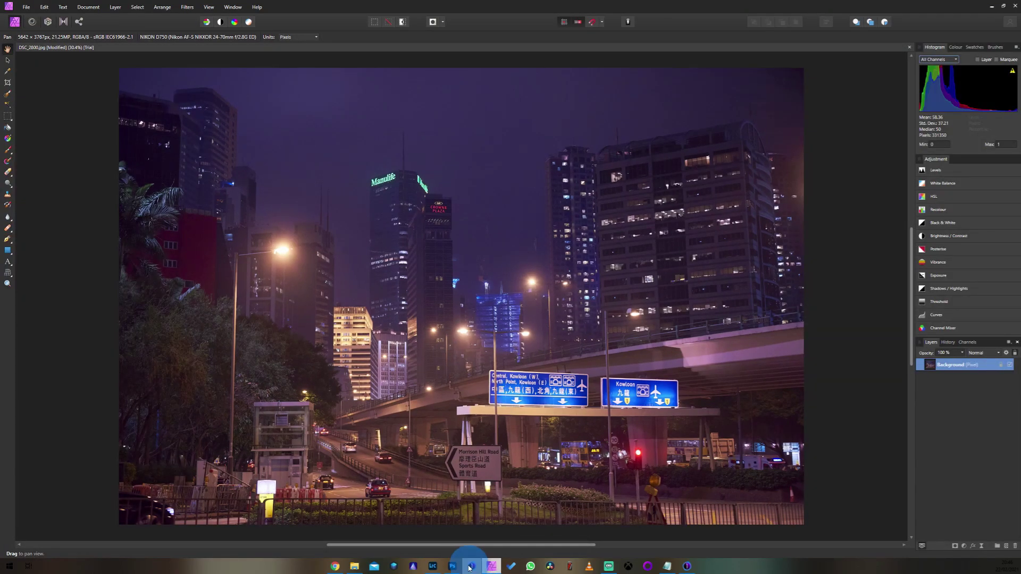
click(452, 568)
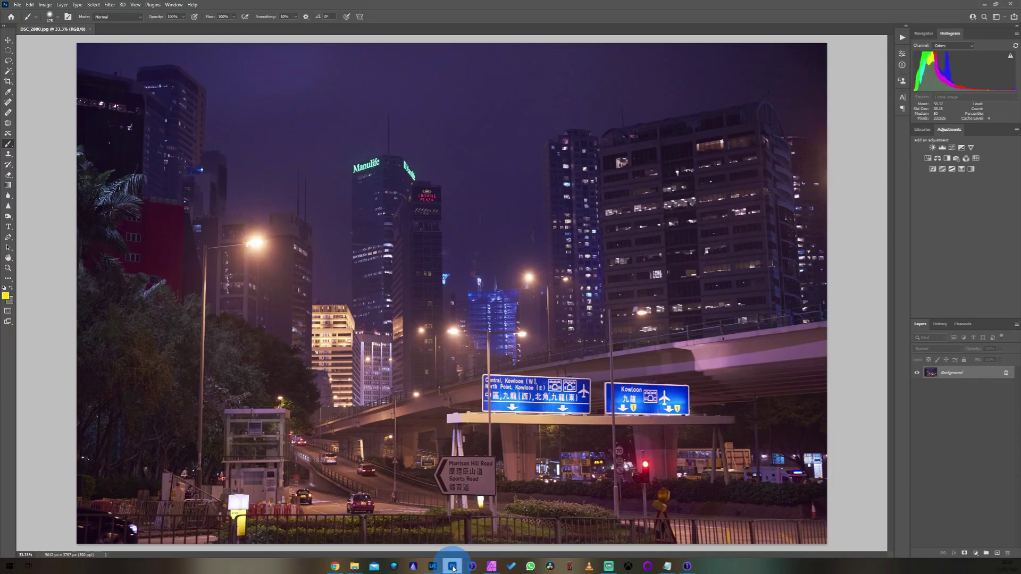
click(492, 567)
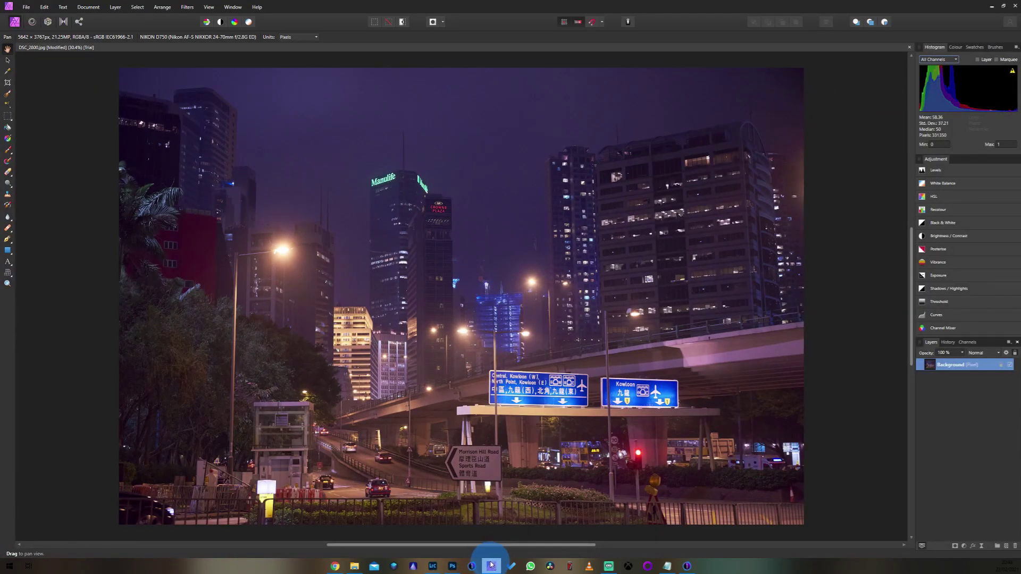
click(476, 468)
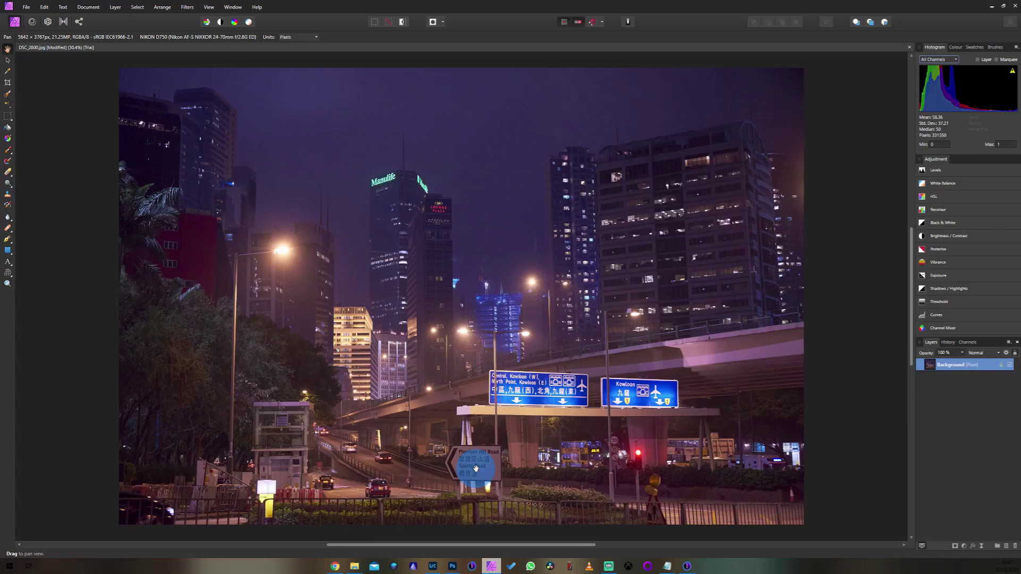
Step: Scroll the Affinity website down to the Affinity Photo offer, then glance back at the canvas
key(alt+Tab)
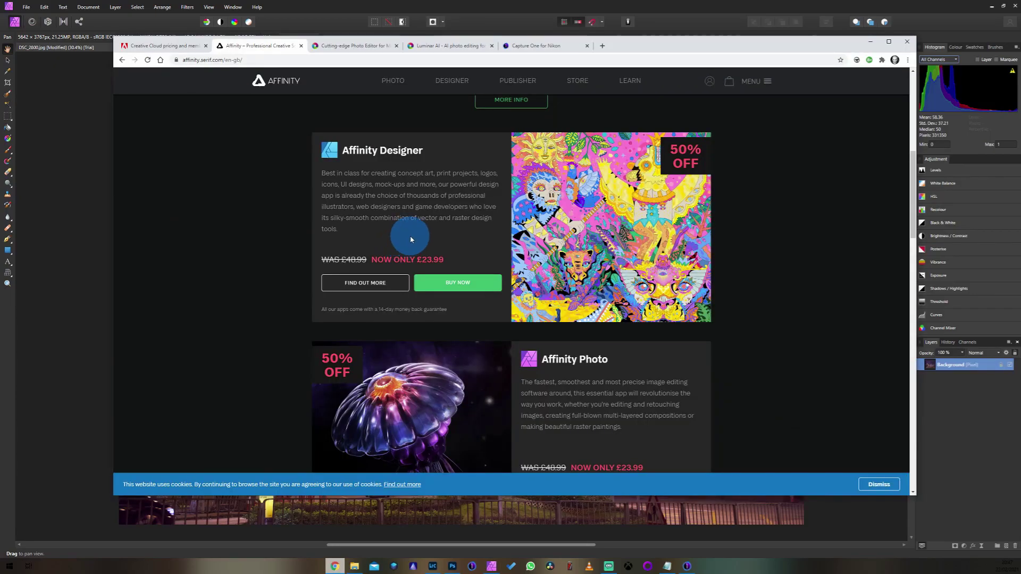
scroll(589, 359, down, 2)
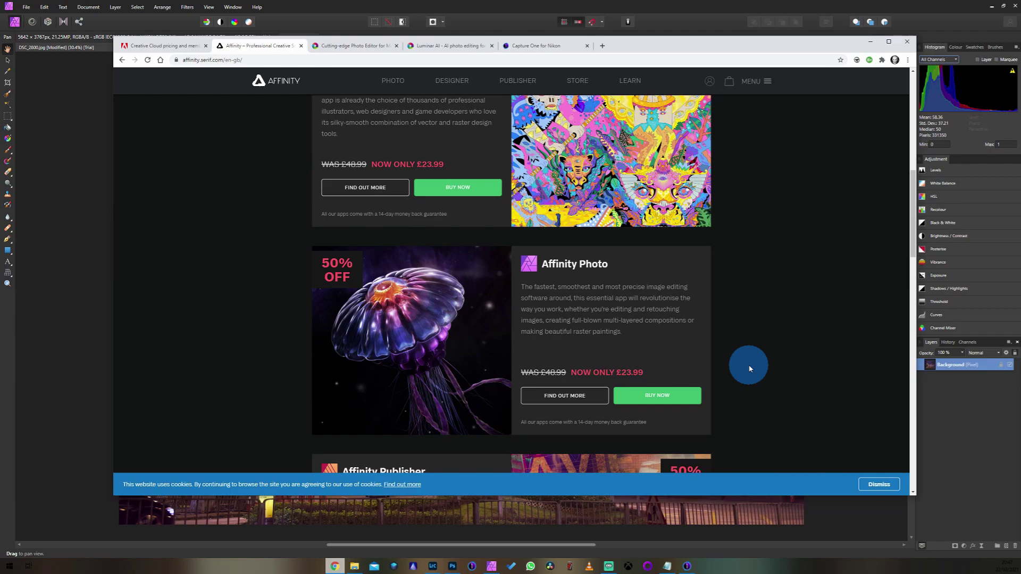
key(alt+Tab)
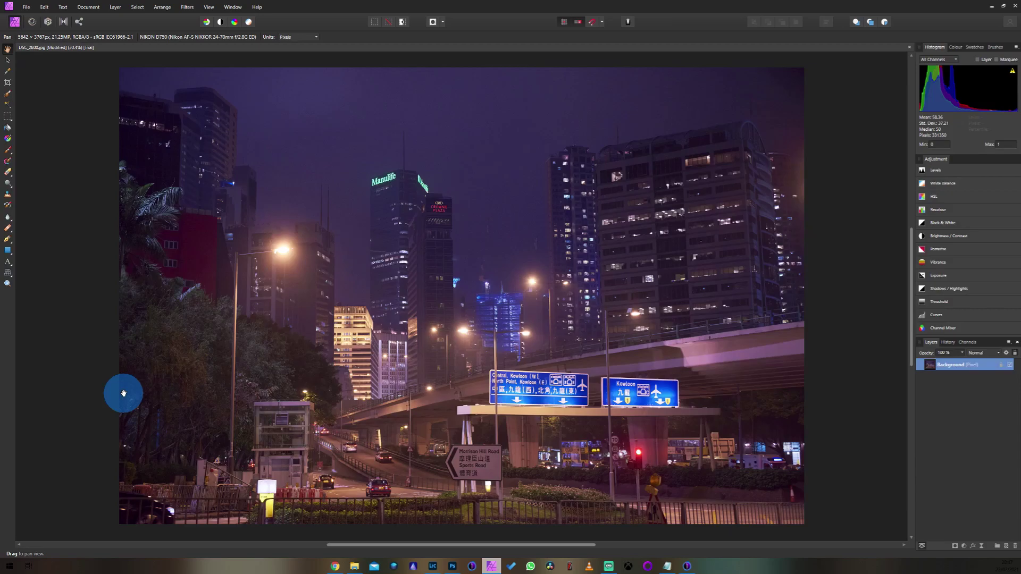
Step: Highlight the £23.99 Affinity Photo price on the store page, then switch to the YouTube tab
click(335, 566)
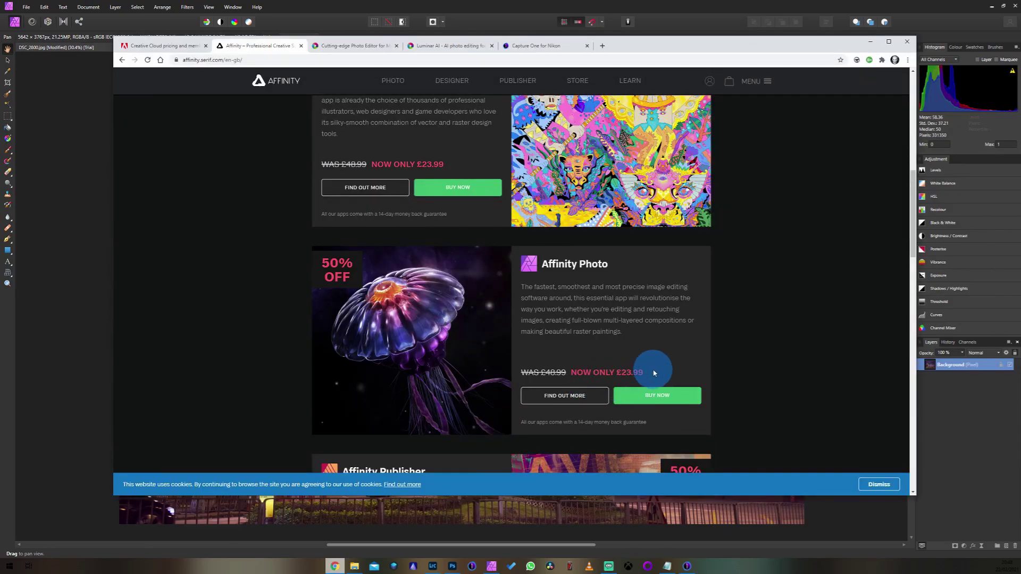
drag(616, 373, 650, 376)
click(634, 373)
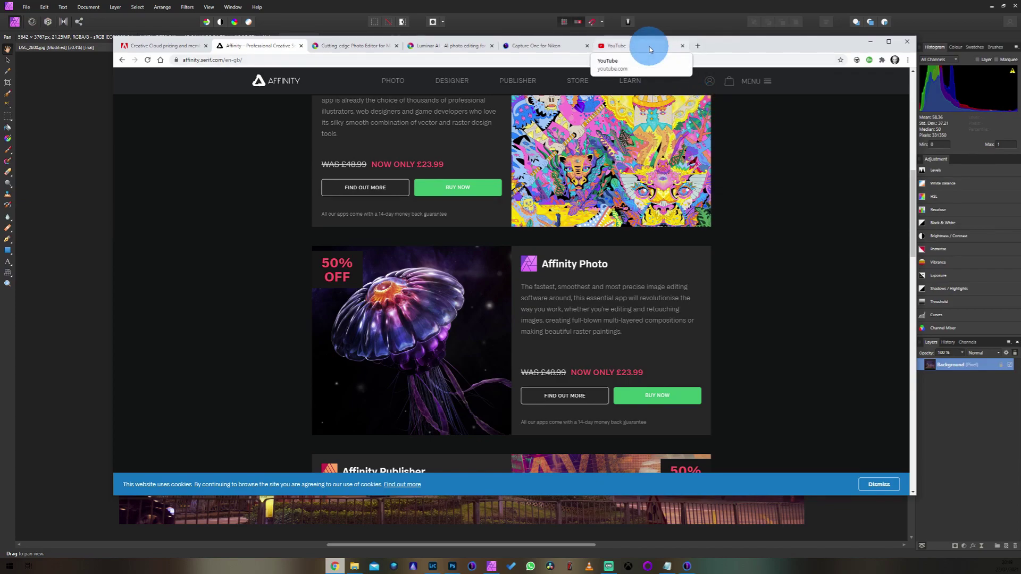
click(649, 50)
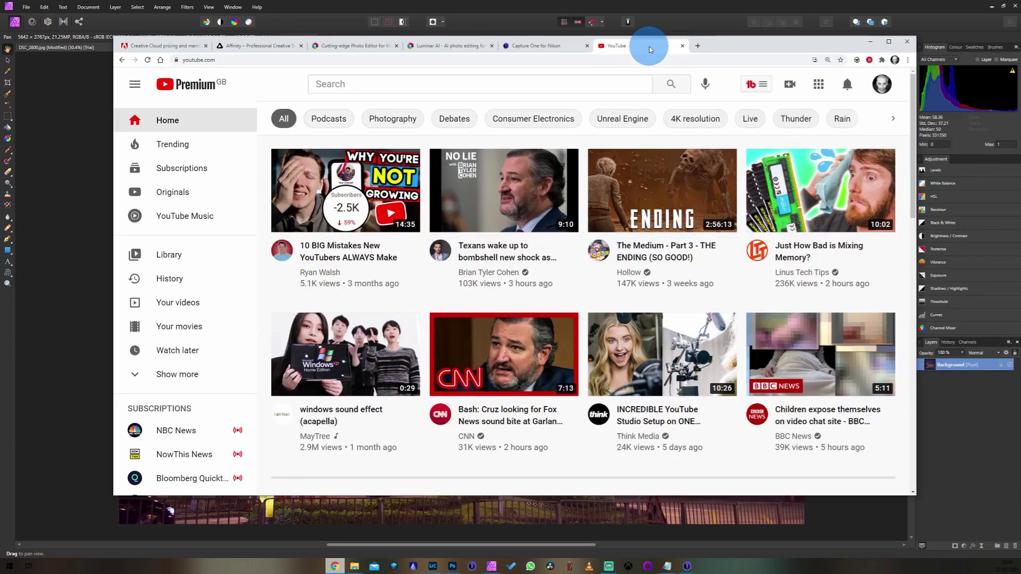
Step: Search YouTube for 'affinity photo tutorial', open the frequency separation video, then return to Affinity Photo
click(407, 78)
text(affinity photo tutorial)
key(Return)
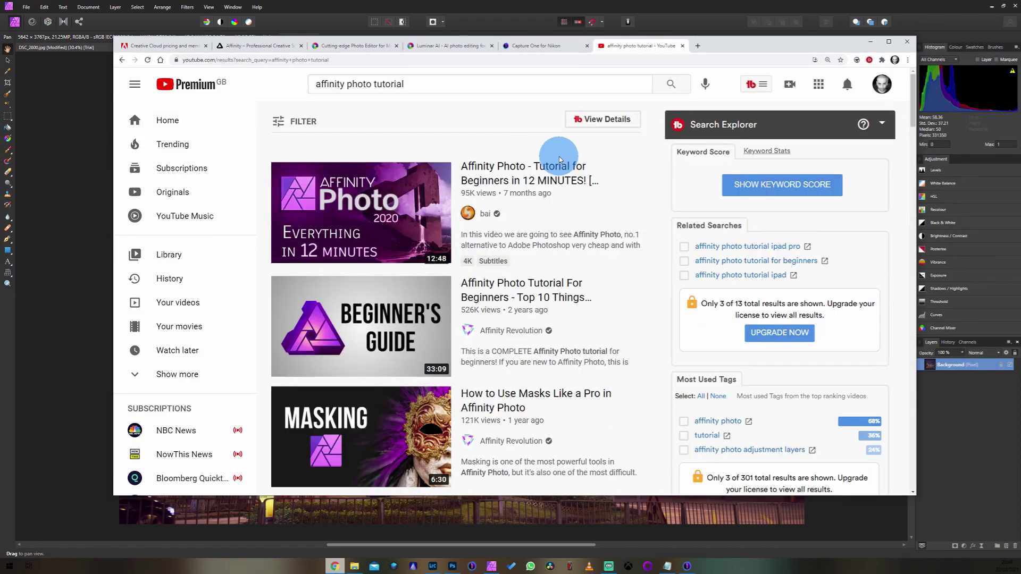
scroll(553, 155, down, 5)
scroll(567, 159, down, 15)
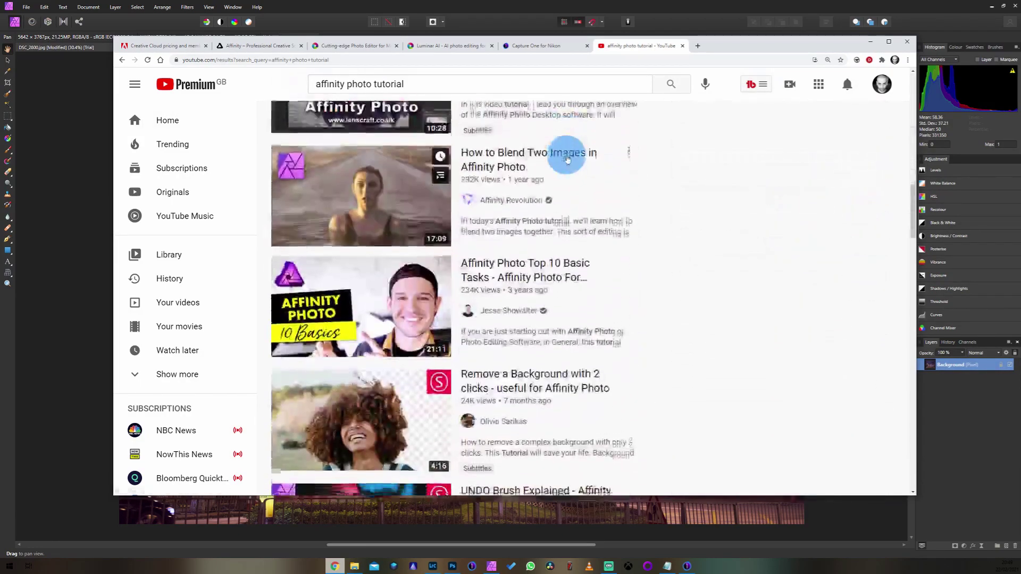
scroll(567, 159, down, 15)
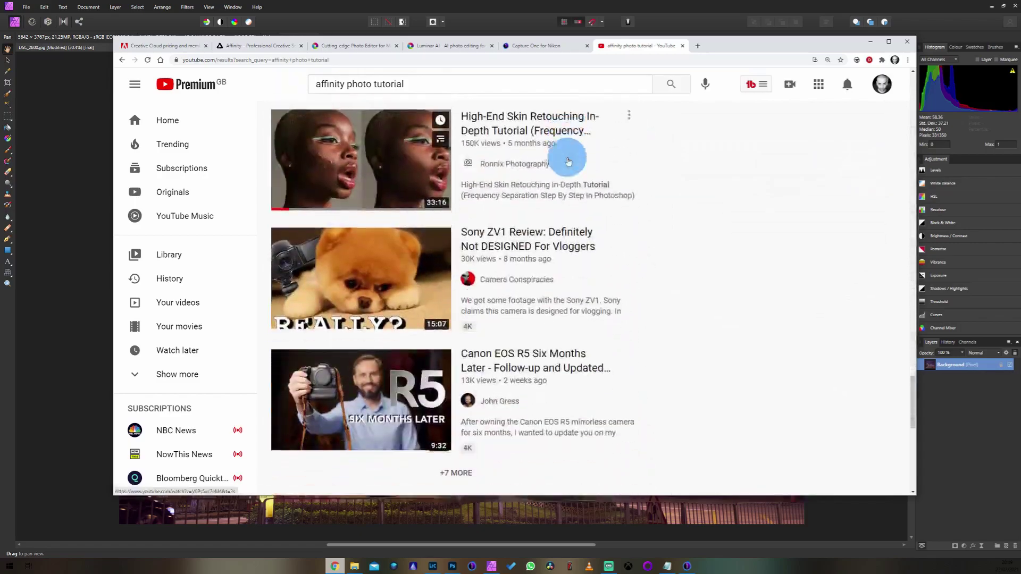
scroll(428, 167, down, 10)
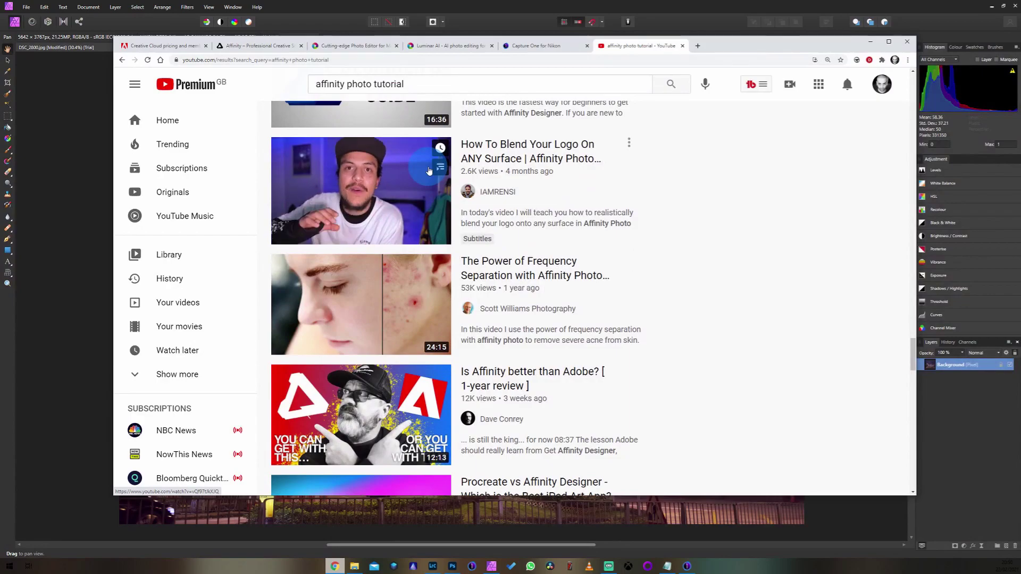
click(546, 269)
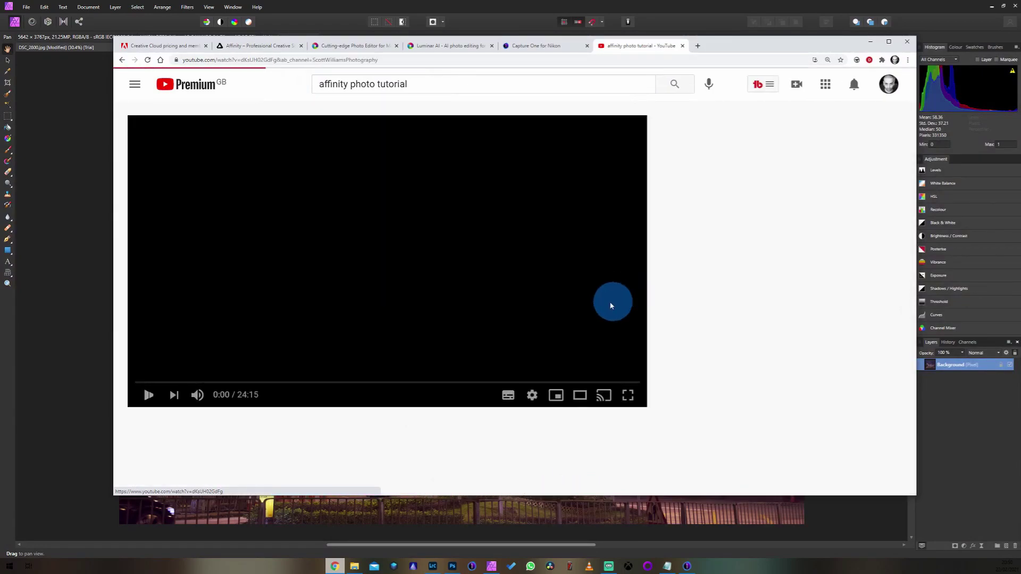
click(37, 95)
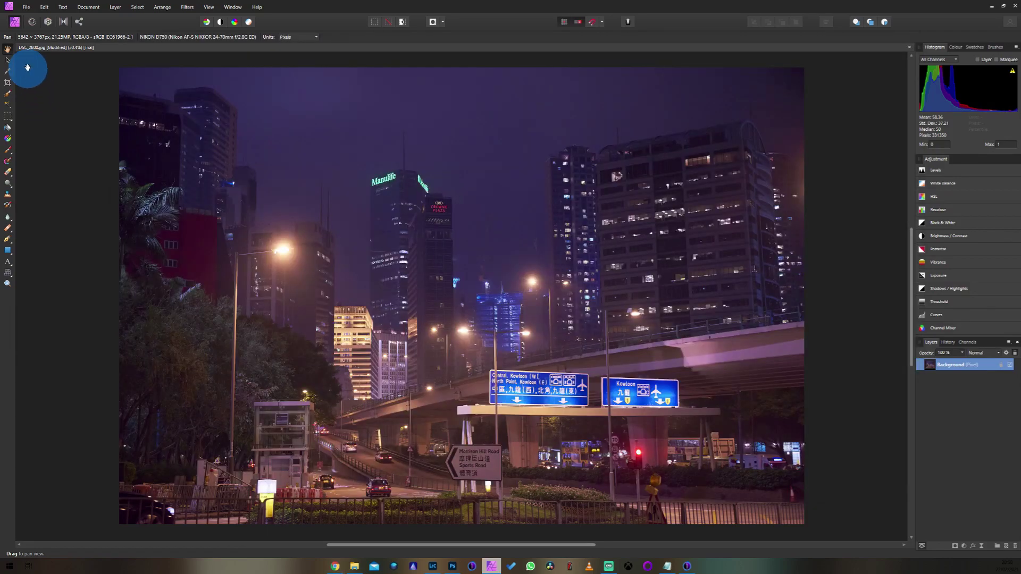
Step: Flip between Photoshop and Affinity Photo's night photo, then bring back the YouTube results in Chrome
click(452, 566)
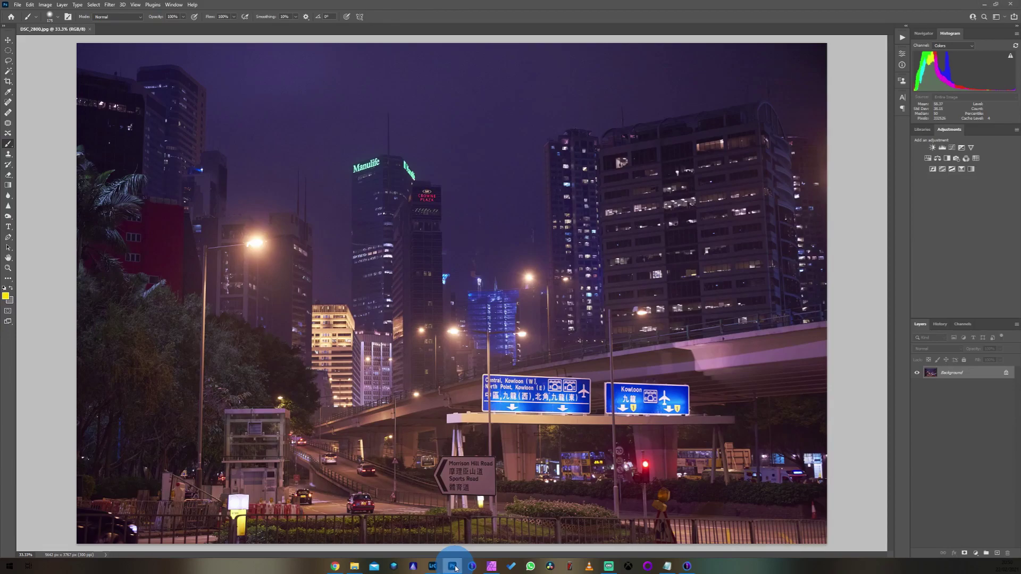
click(452, 565)
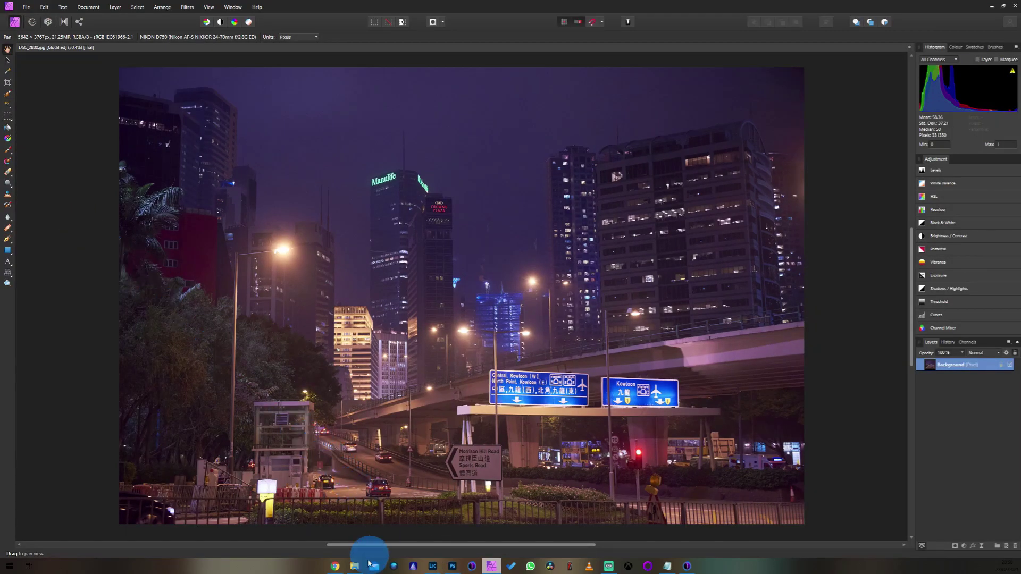
click(335, 566)
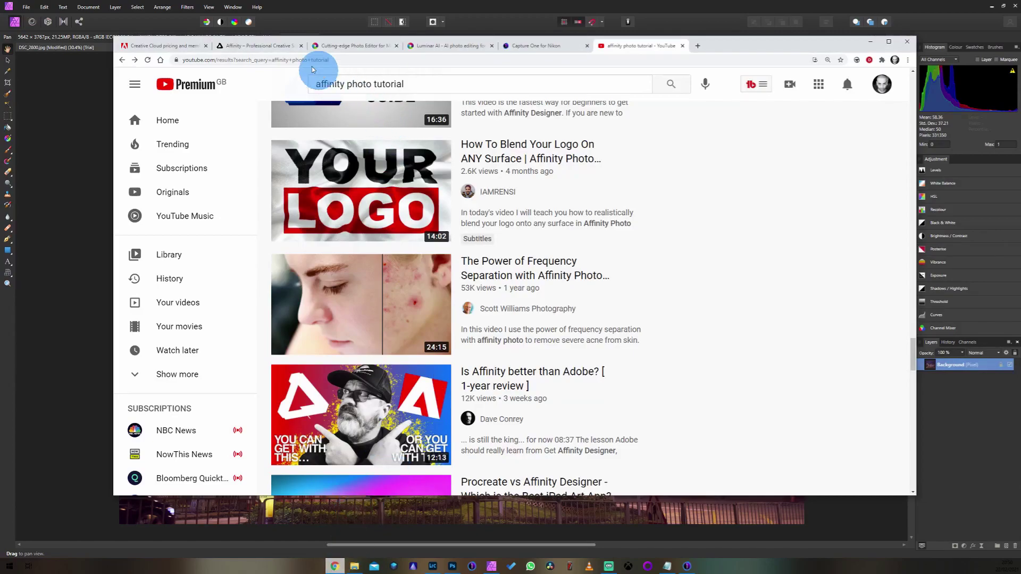
Step: Return to the Affinity tab and scroll to the Affinity Photo card at £23.99, 50% off
click(245, 47)
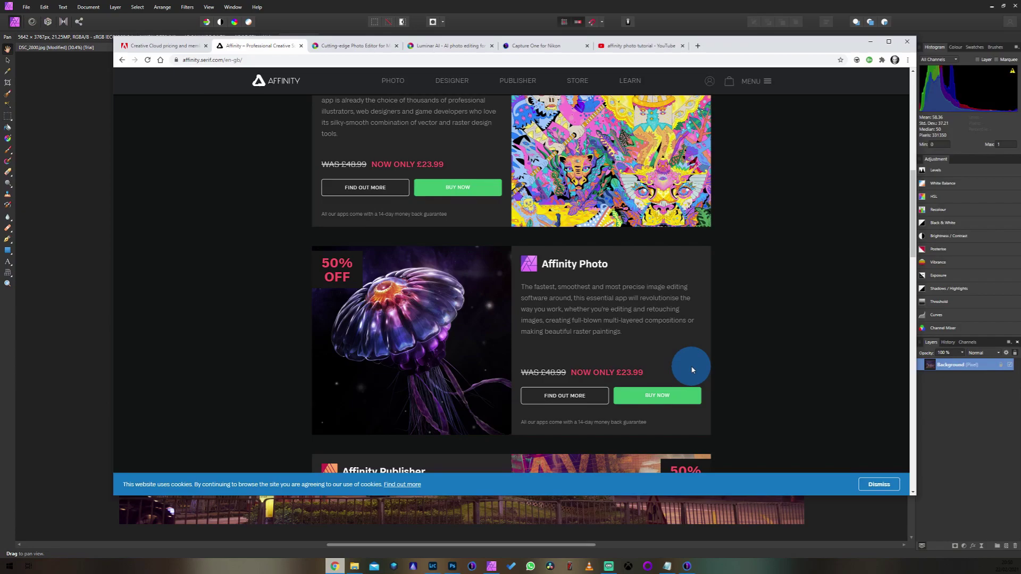
scroll(692, 370, down, 1)
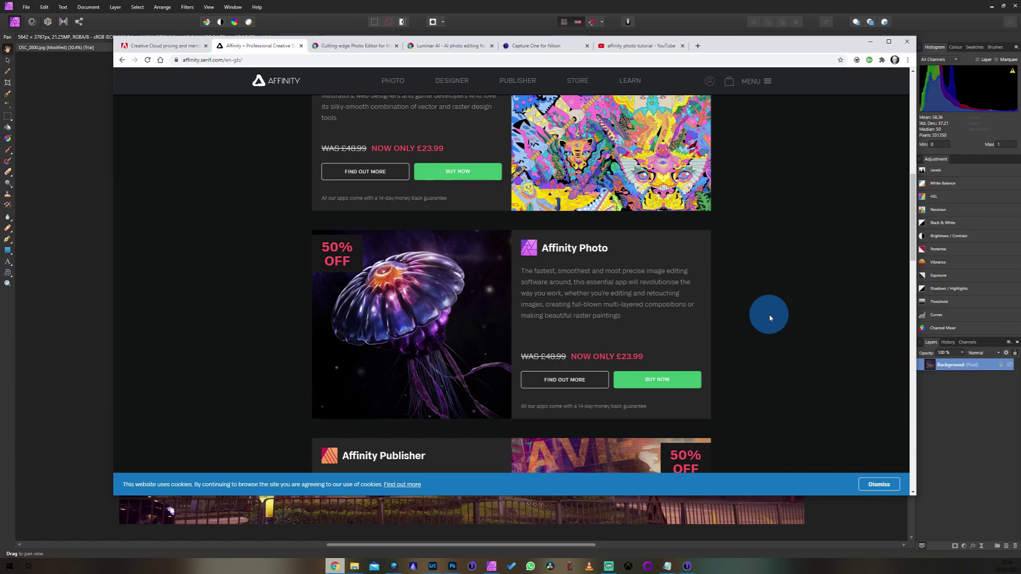
Step: Switch to Luminar 4 and open the lakeside crowd photo DSC_2428.NEF
click(398, 570)
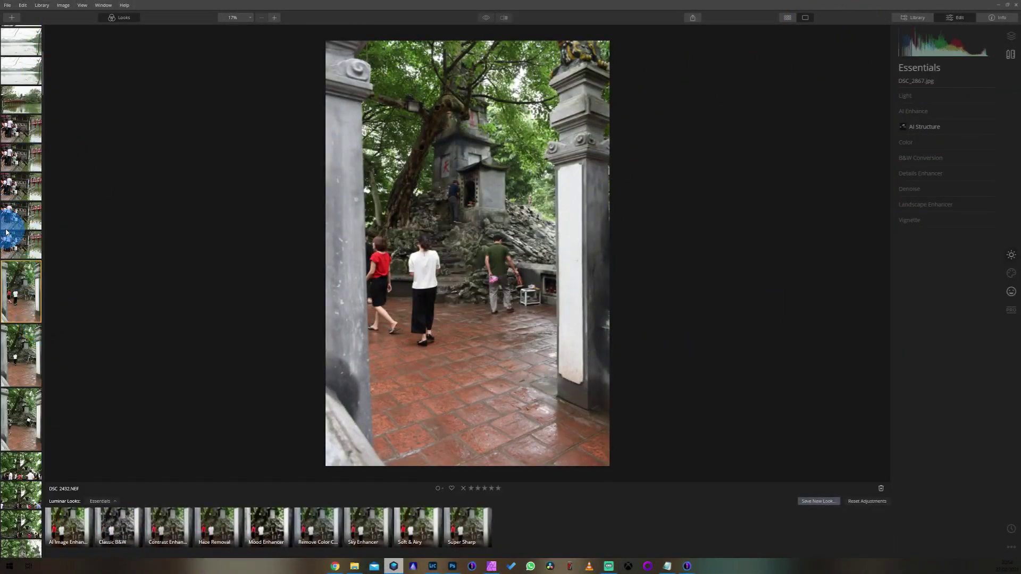
click(13, 223)
click(19, 224)
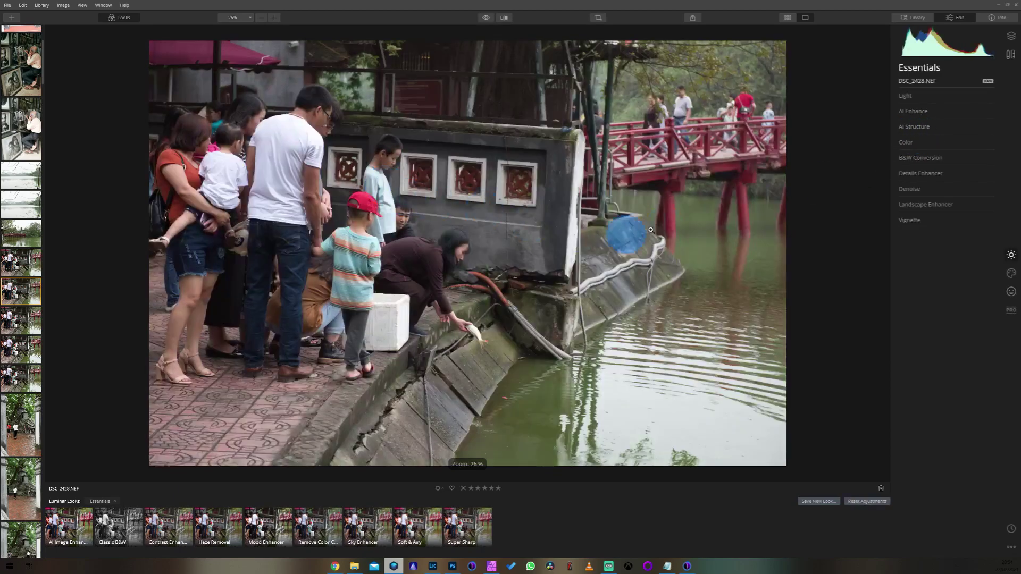
Step: Expand the AI Enhance panel and raise AI Accent strongly to punch up the photo
click(987, 97)
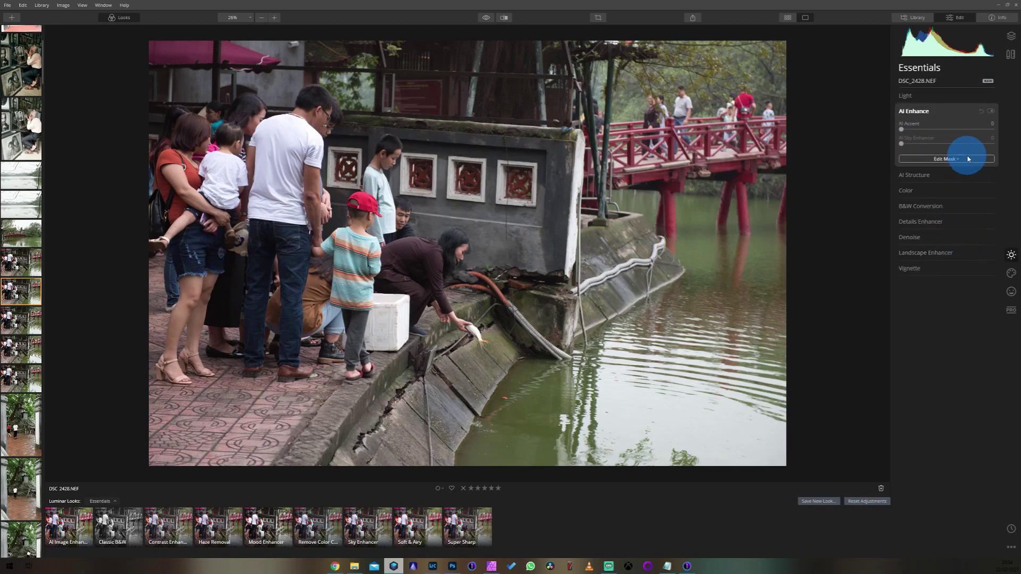
click(992, 175)
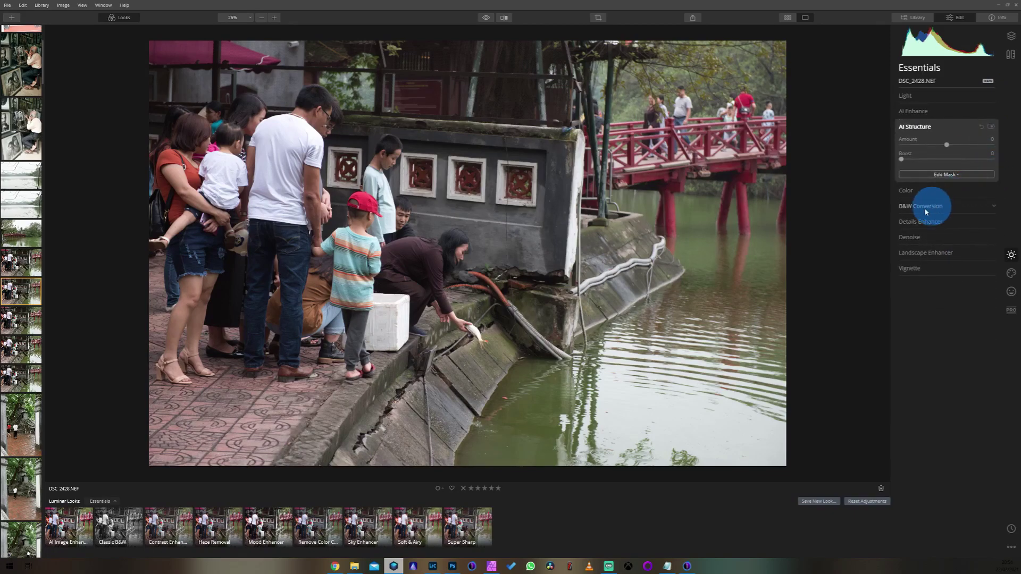
mouse_move(338, 570)
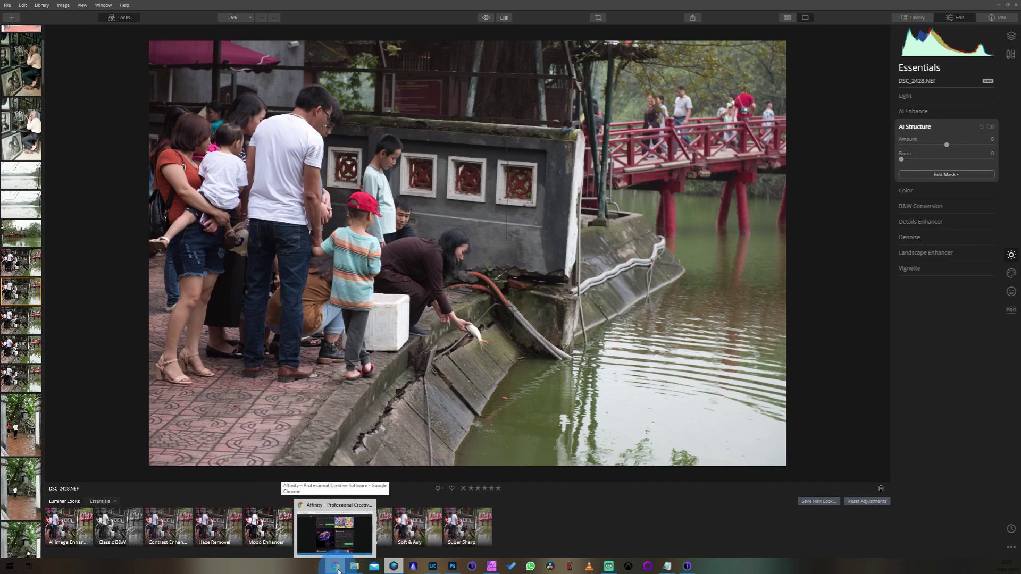
click(983, 110)
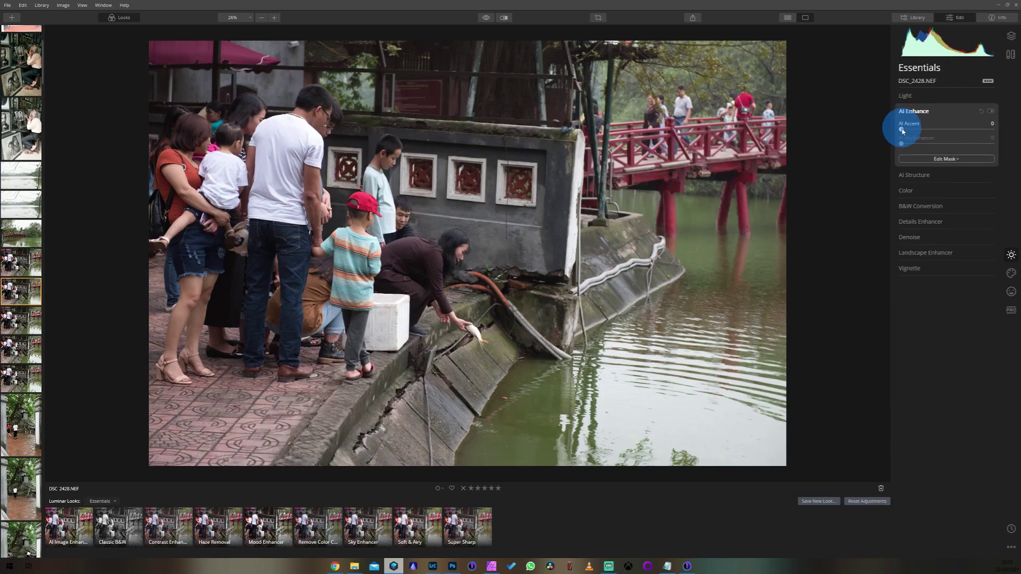
drag(902, 129, 979, 130)
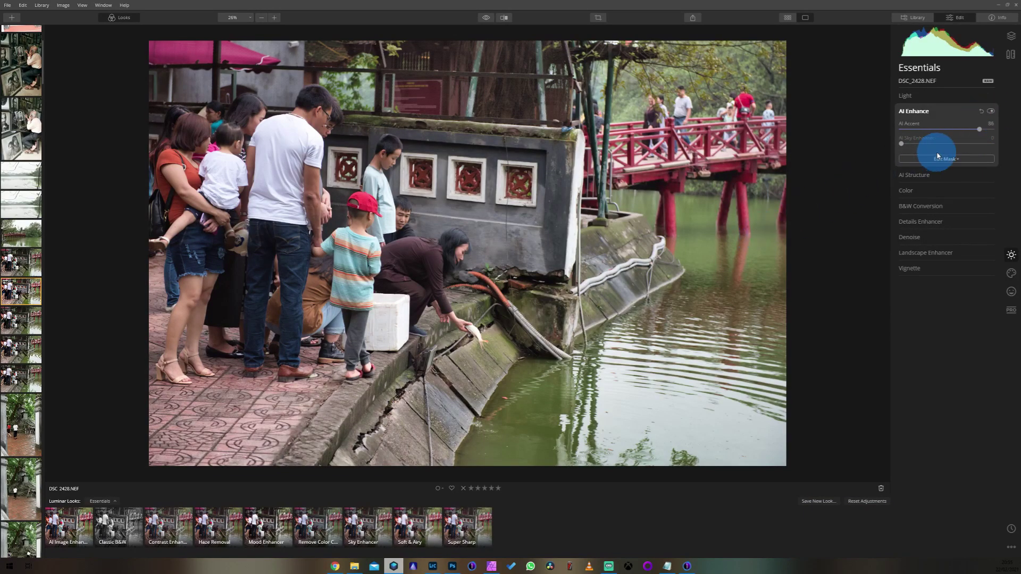
Step: Toggle AI Enhance off and on to compare before and after, leaving it enabled
click(991, 112)
click(991, 112)
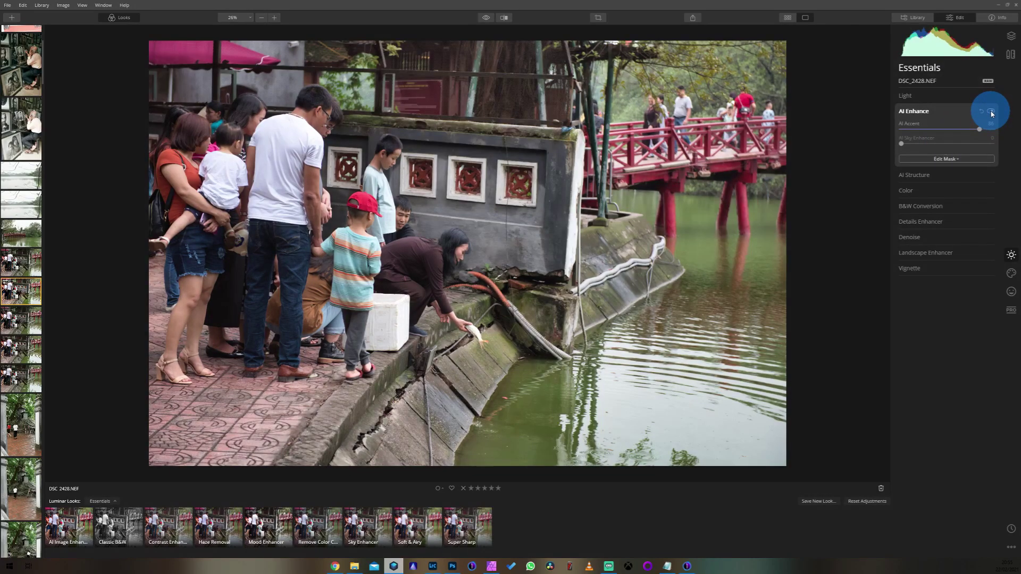
click(991, 112)
click(991, 113)
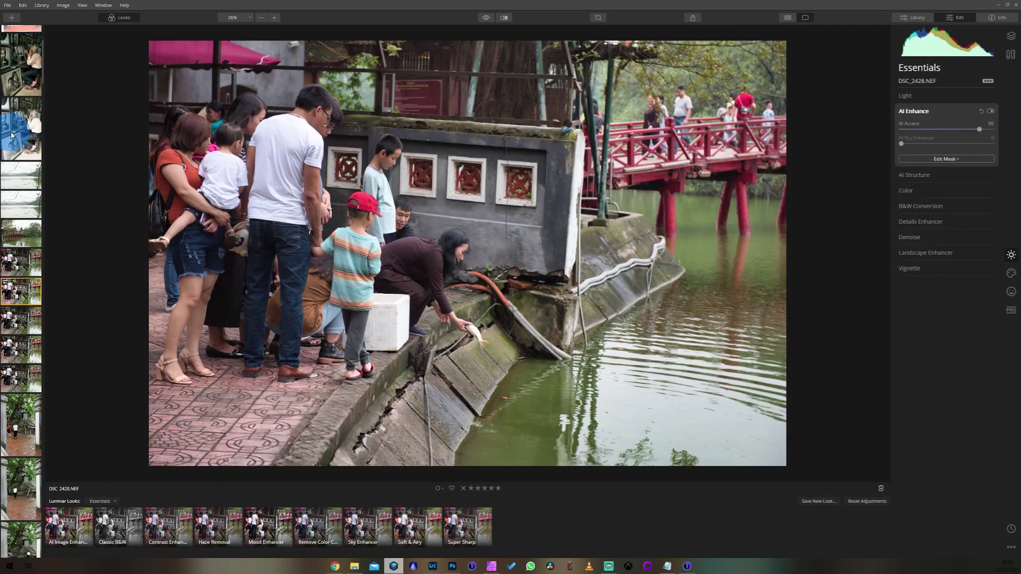
scroll(25, 340, down, 3)
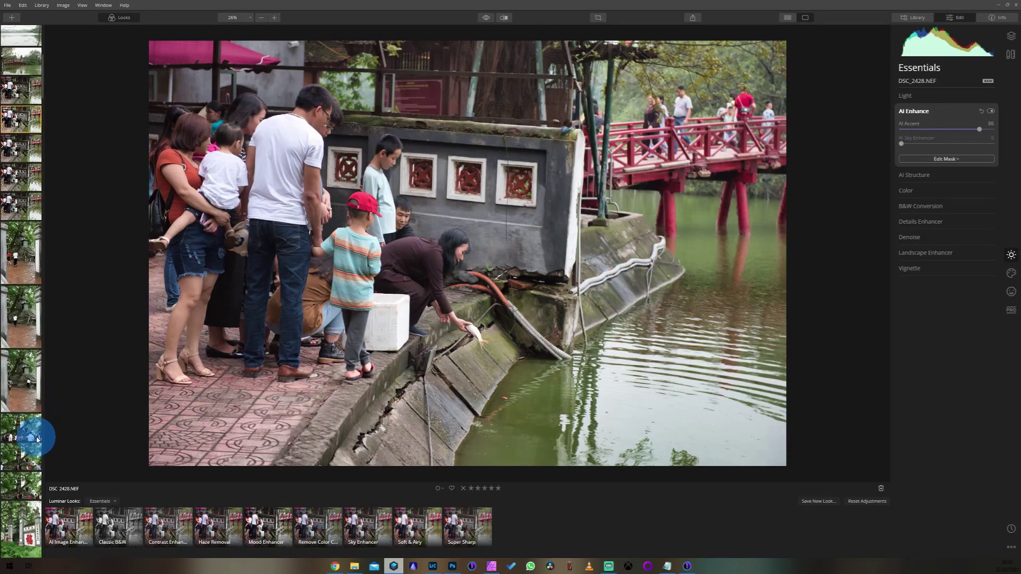
Step: Open the shrine-under-the-tree photo and apply AI Accent at 83
scroll(27, 417, down, 2)
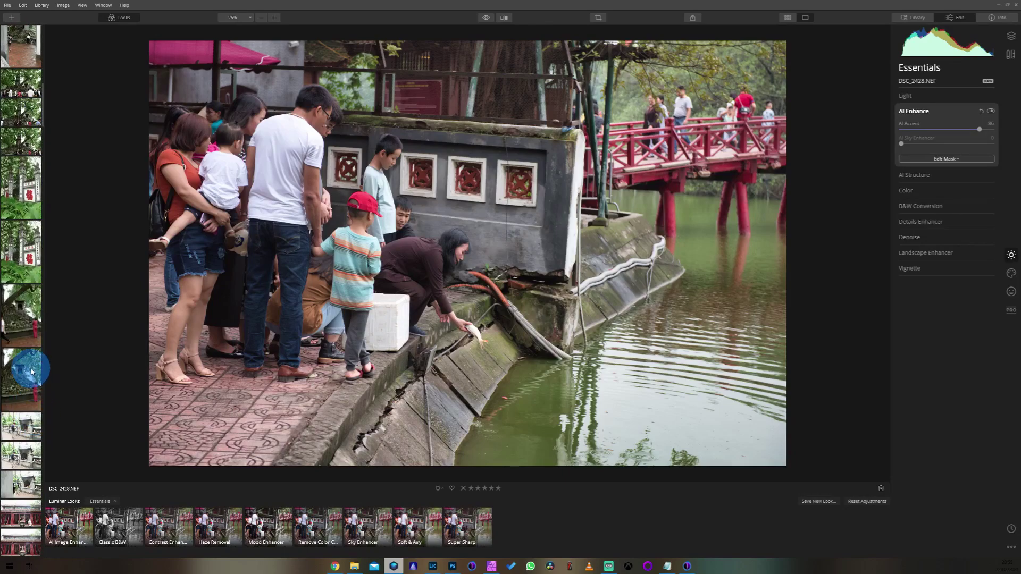
click(25, 363)
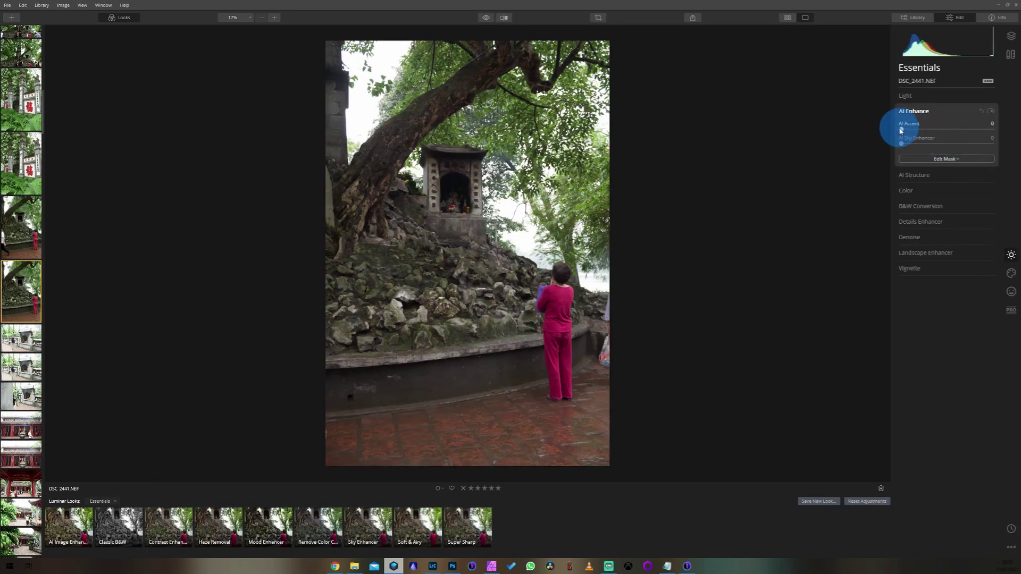
drag(900, 130, 976, 130)
Step: Open the red temple photo DSC_2446 and settle its AI Accent at 57 after trying 68 and 90
scroll(31, 386, down, 3)
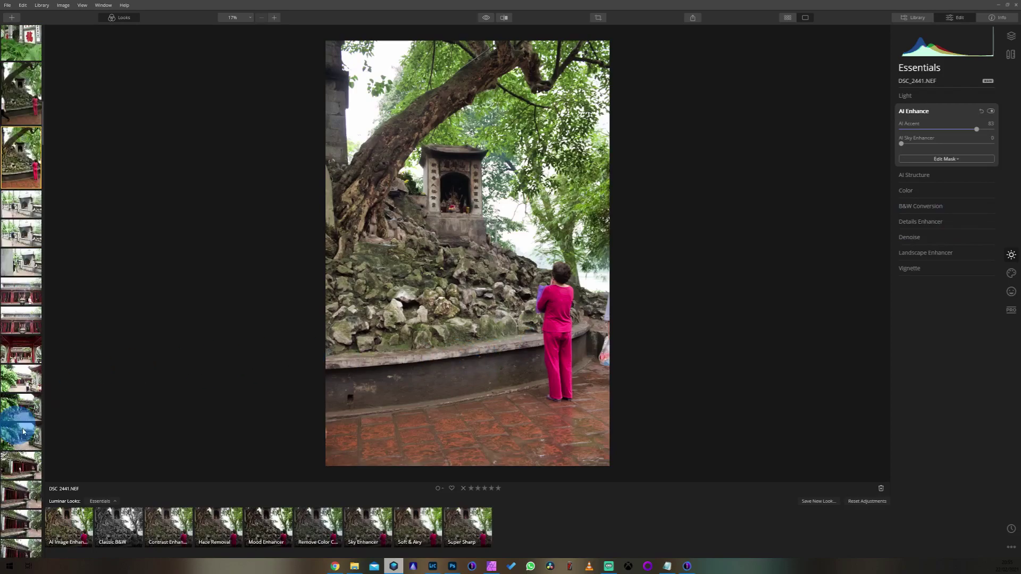
click(23, 318)
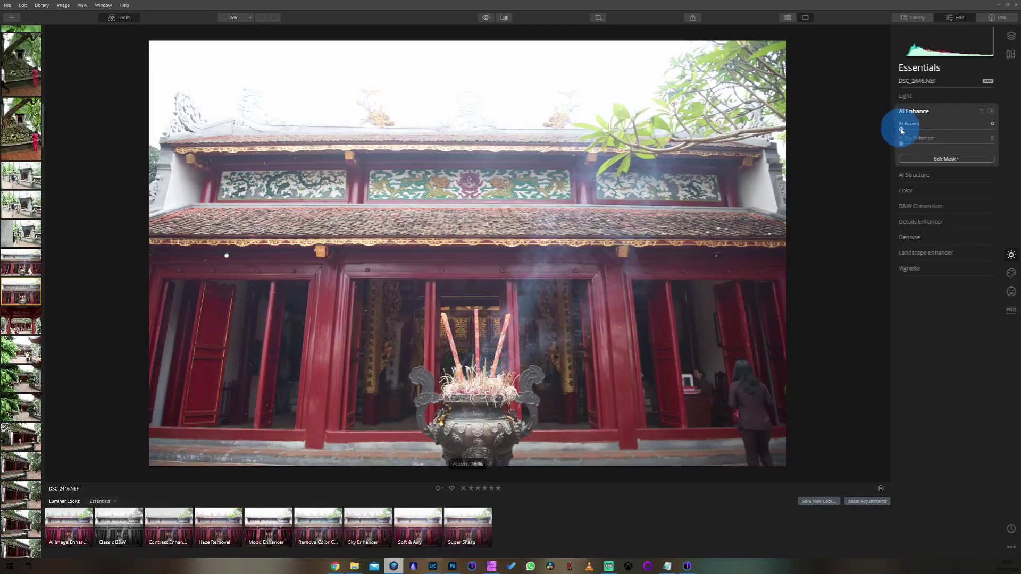
drag(901, 130, 963, 130)
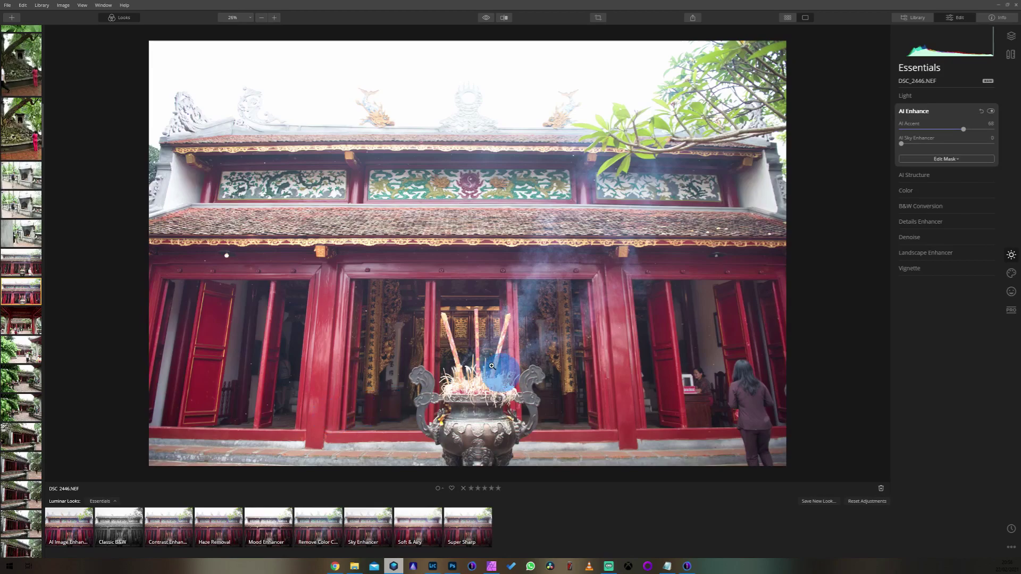
double_click(947, 126)
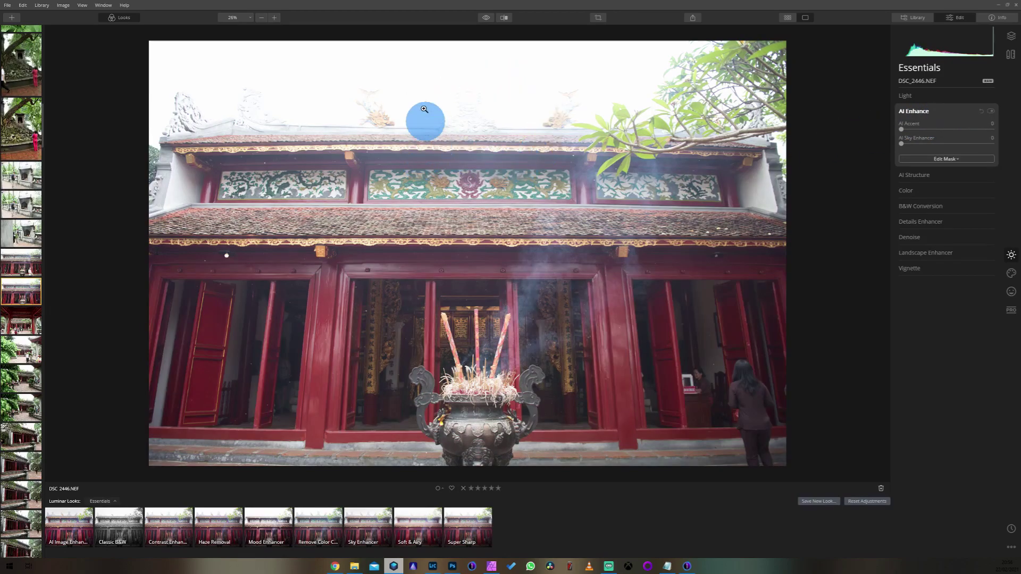
drag(901, 129, 983, 128)
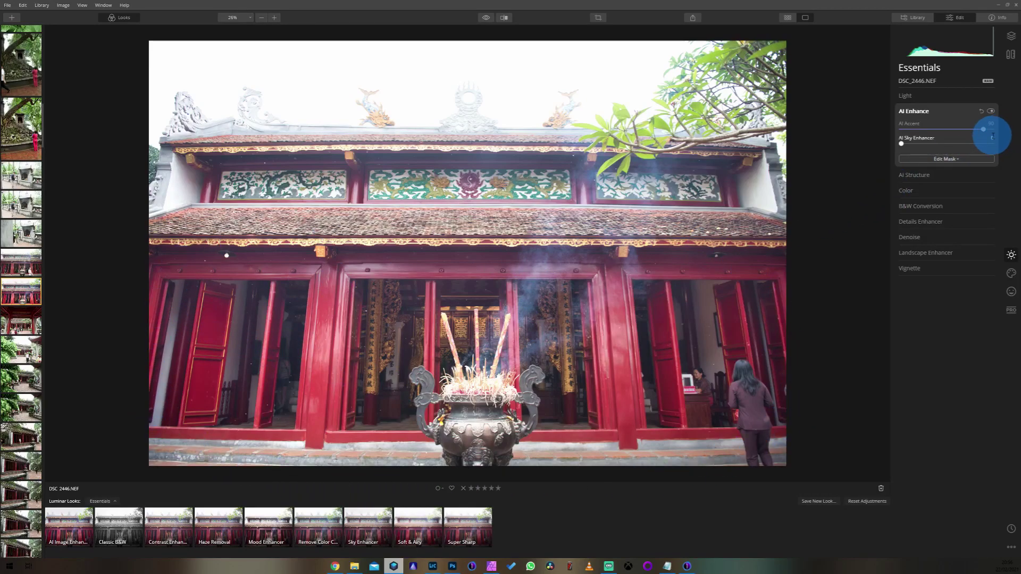
drag(983, 129, 954, 135)
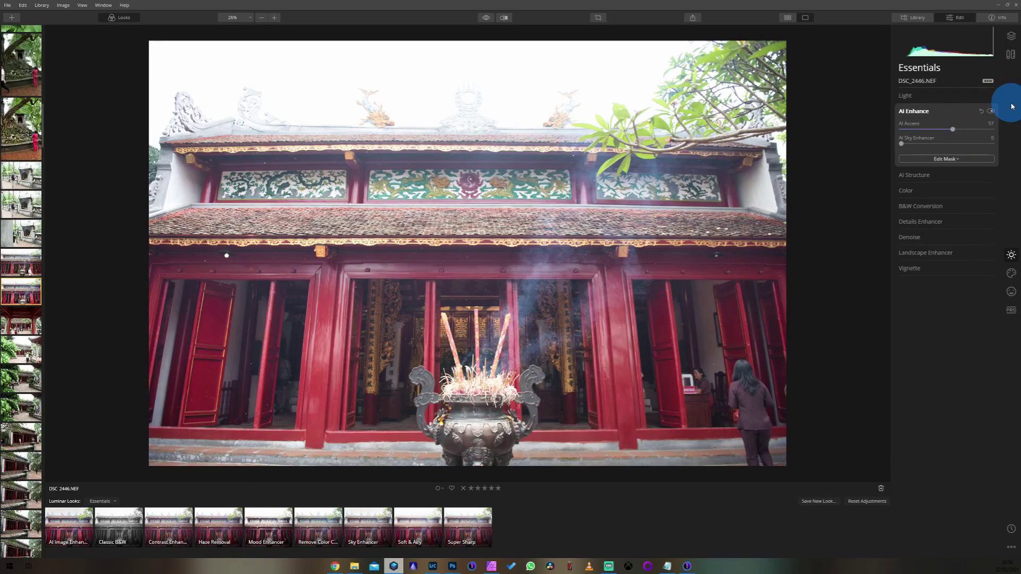
key(alt+Tab)
Step: Price Luminar 4 alone for one computer at £54 at Skylum checkout, then return to Luminar 4
click(597, 353)
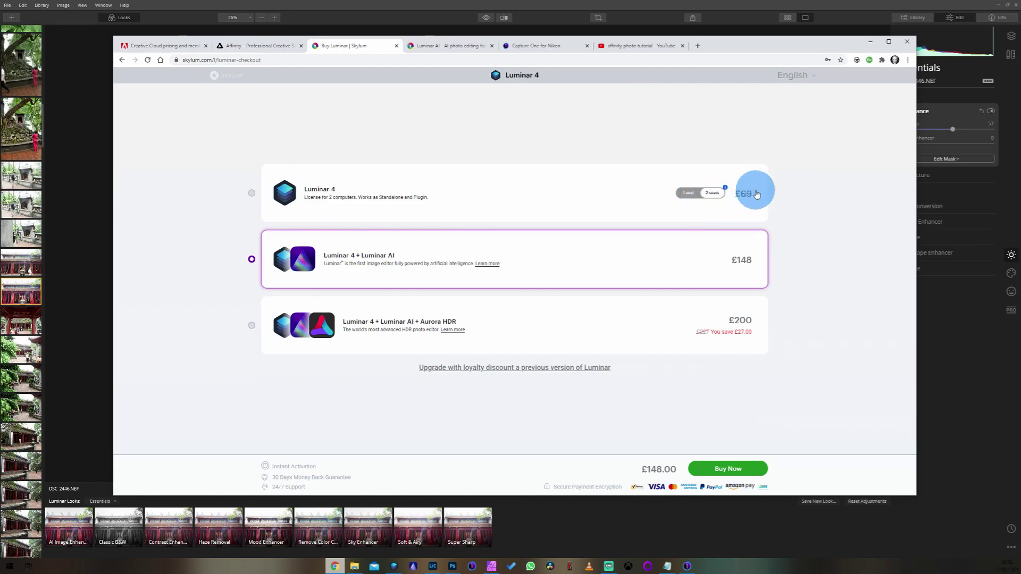
click(706, 192)
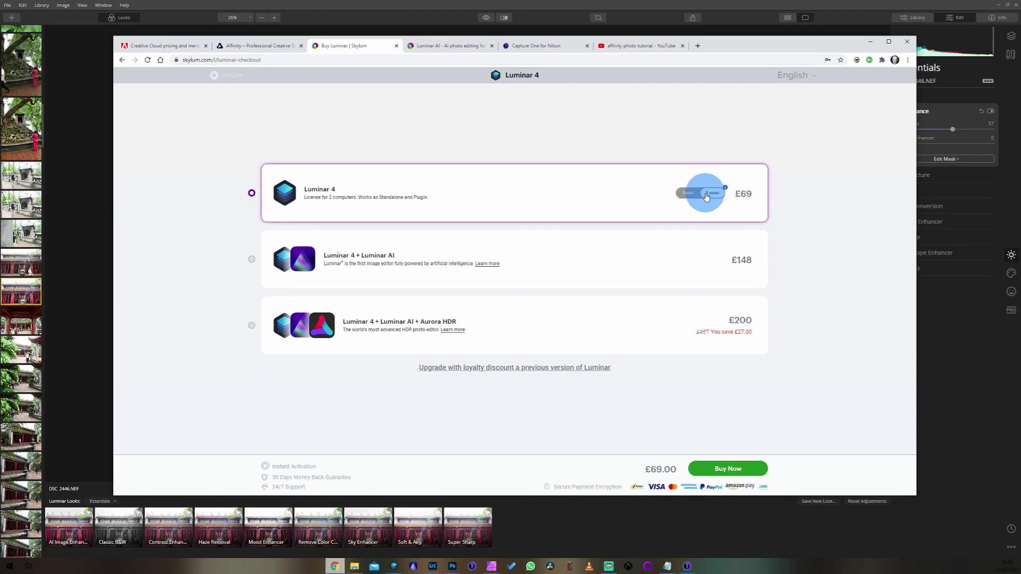
click(690, 193)
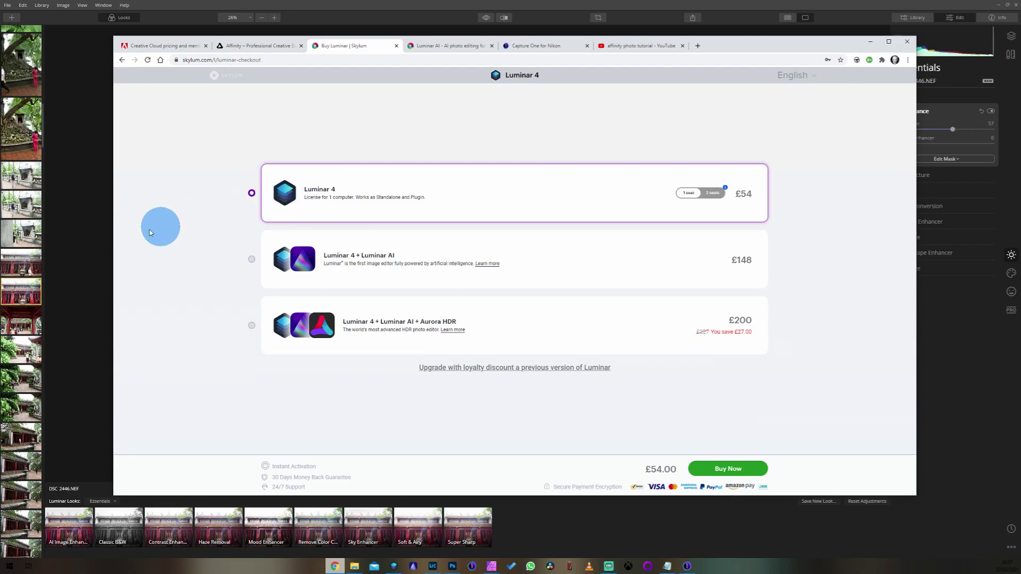
click(82, 234)
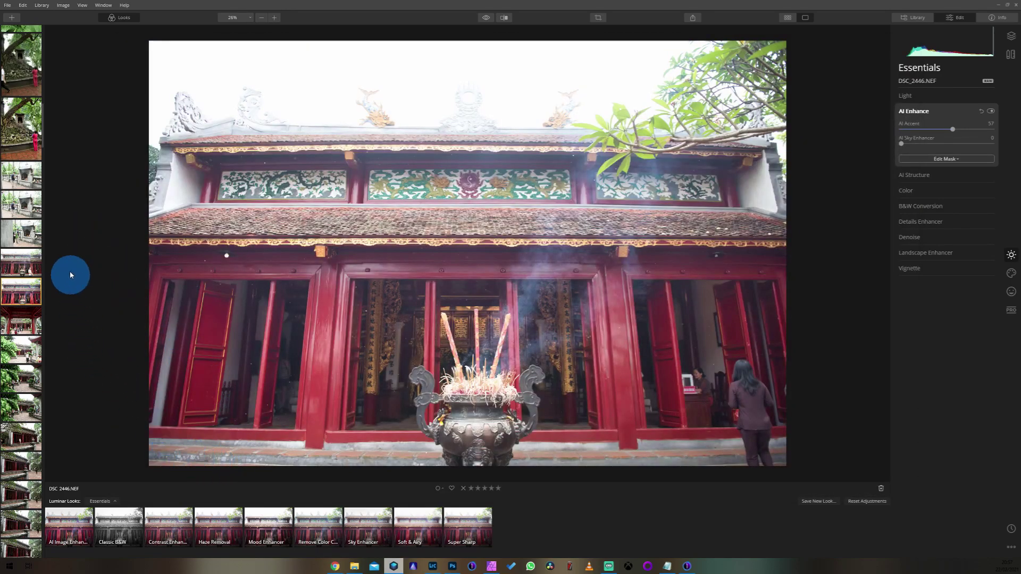
Step: Browse the Color, B&W Conversion, Details Enhancer, Denoise and Landscape Enhancer groups, ending on Vignette
scroll(12, 421, down, 3)
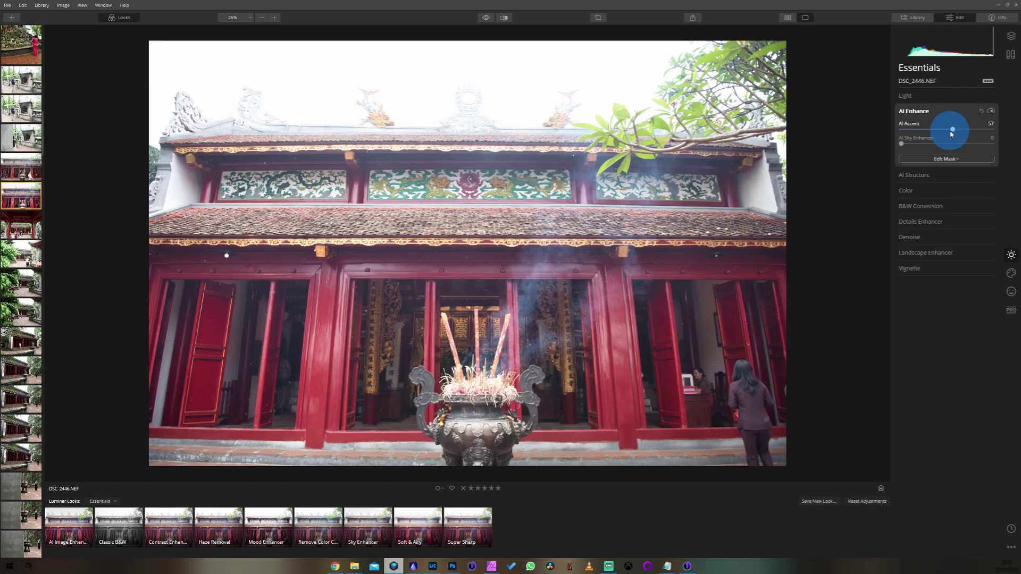
click(973, 189)
click(973, 233)
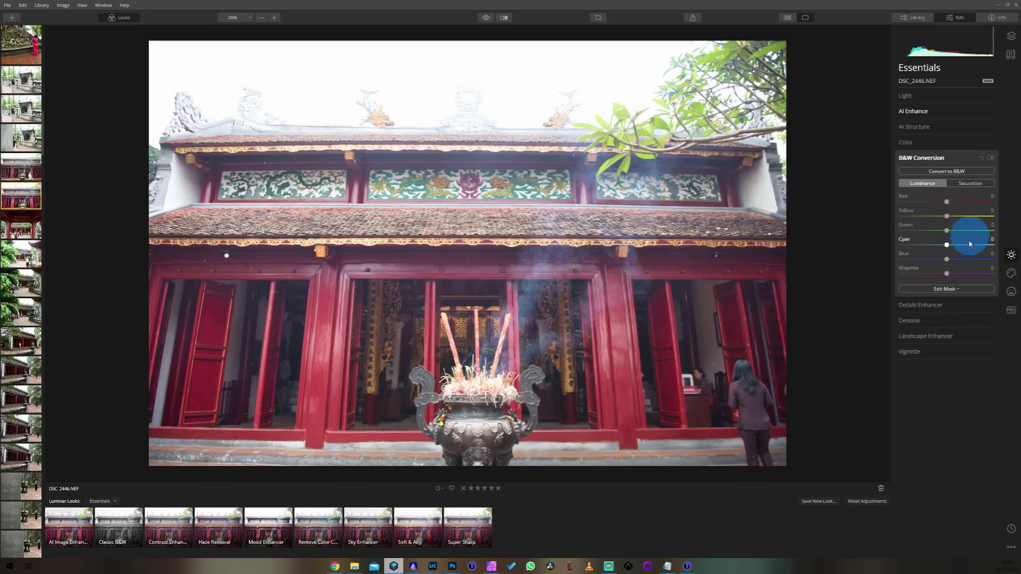
click(965, 321)
click(972, 294)
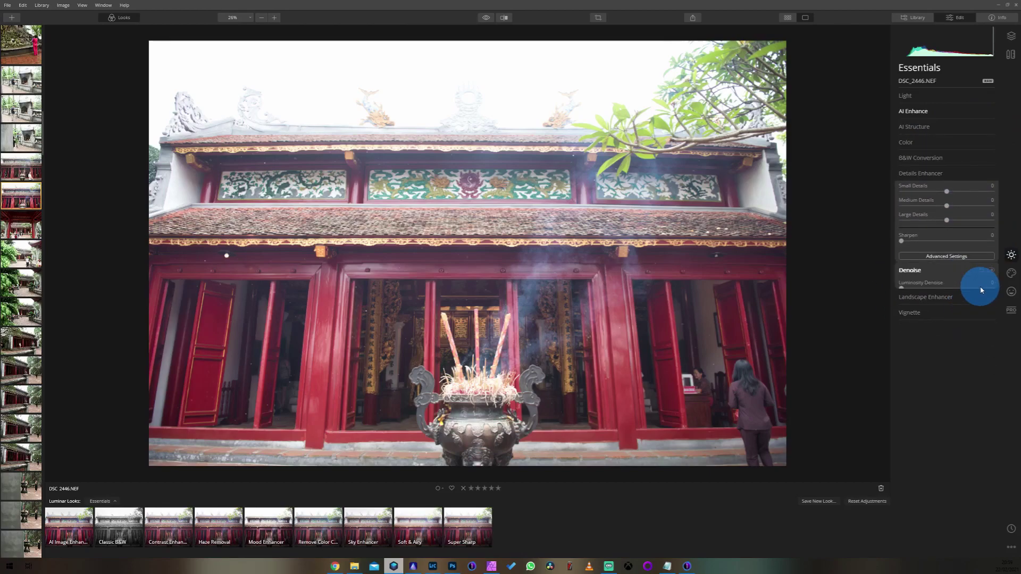
click(976, 278)
click(973, 296)
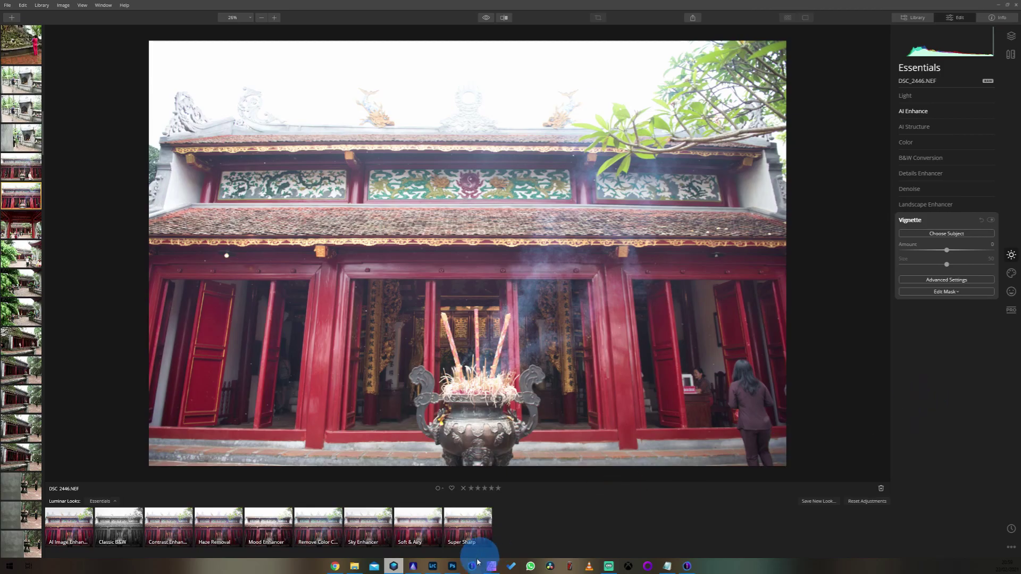
Step: Switch to Luminar AI, editing the ginger-and-white cat photo DSC_9229.NEF
click(413, 566)
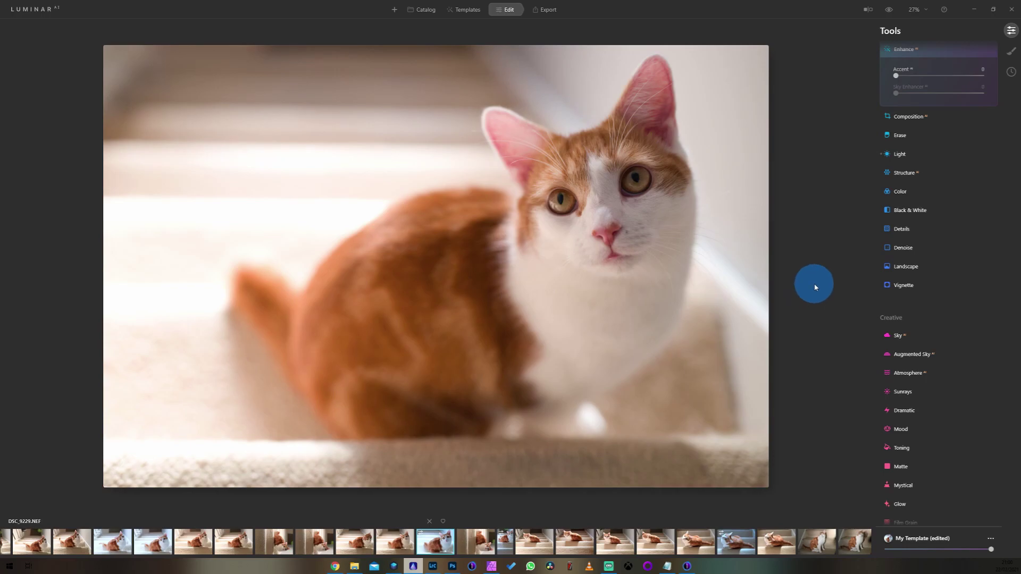
Step: Select DSC_9217 in the catalog grid and view its suggested templates, including Animal Friends
key(g)
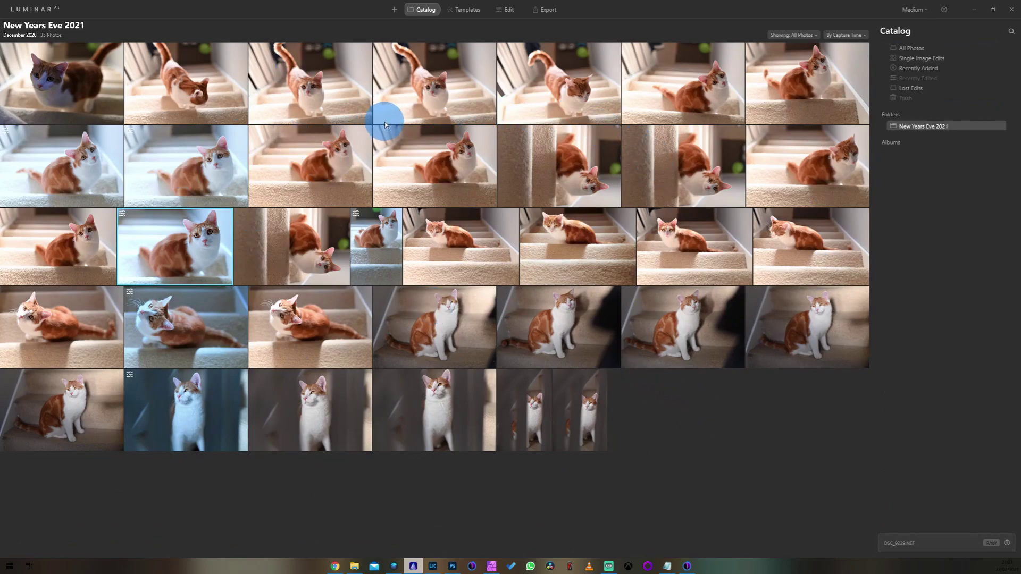
click(410, 100)
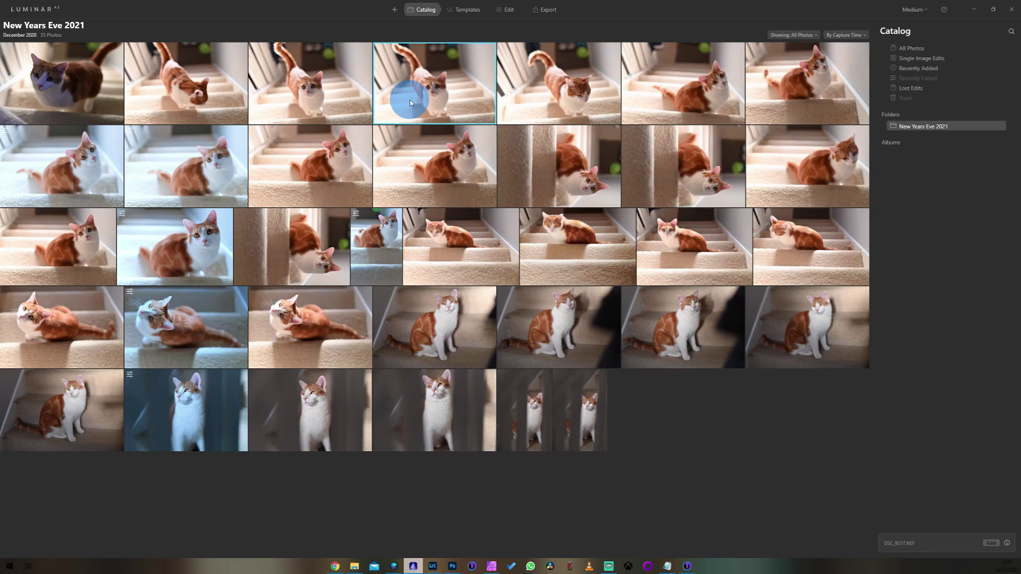
click(455, 16)
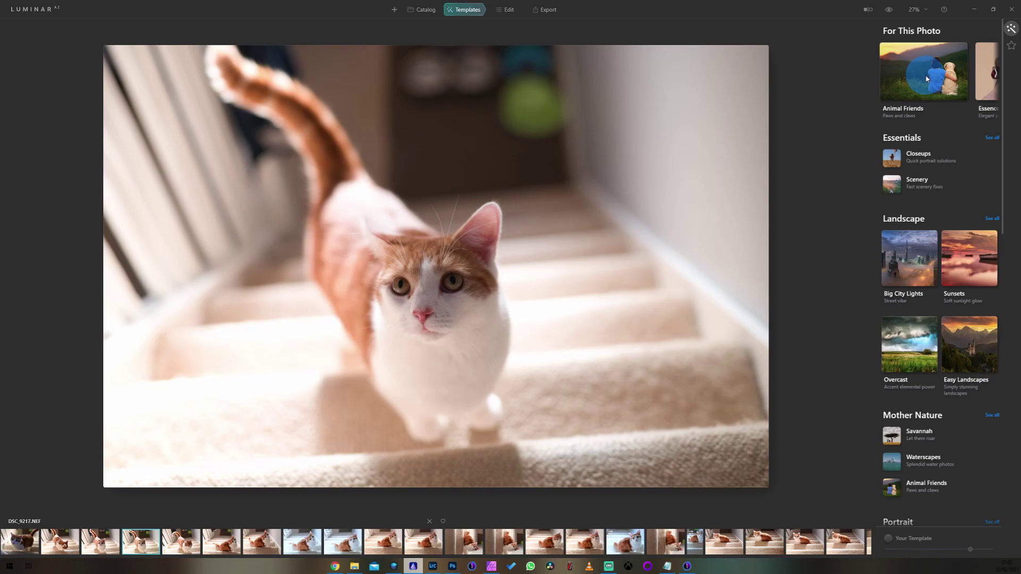
Step: Try the Natural template from Animal Friends and compare it against the original photo
click(927, 76)
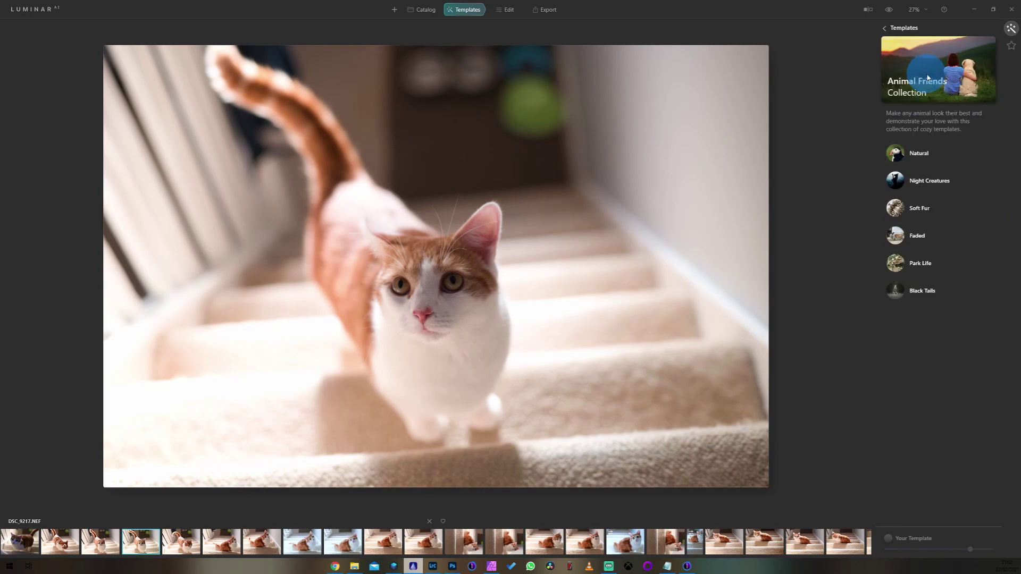
click(925, 154)
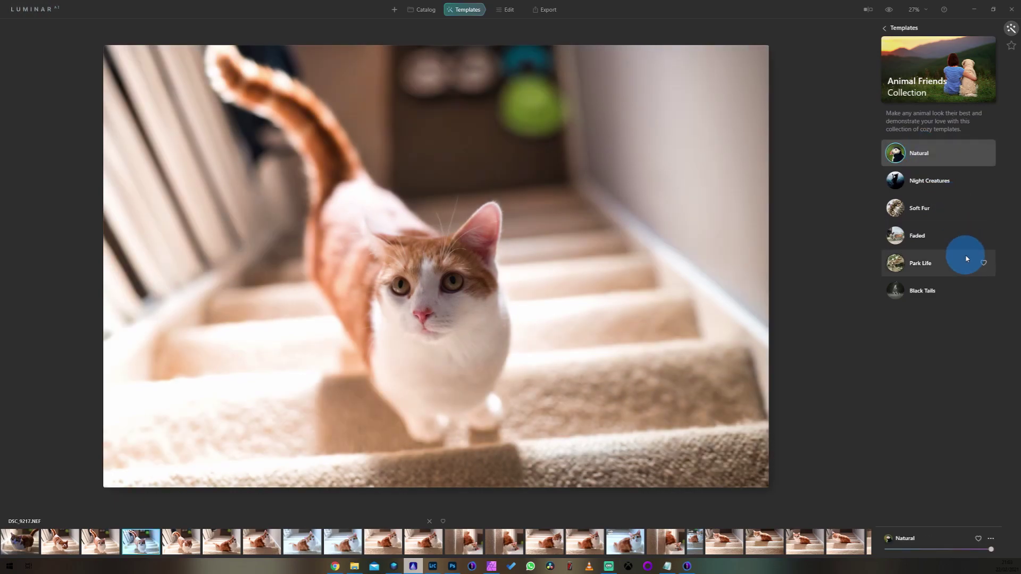
click(889, 10)
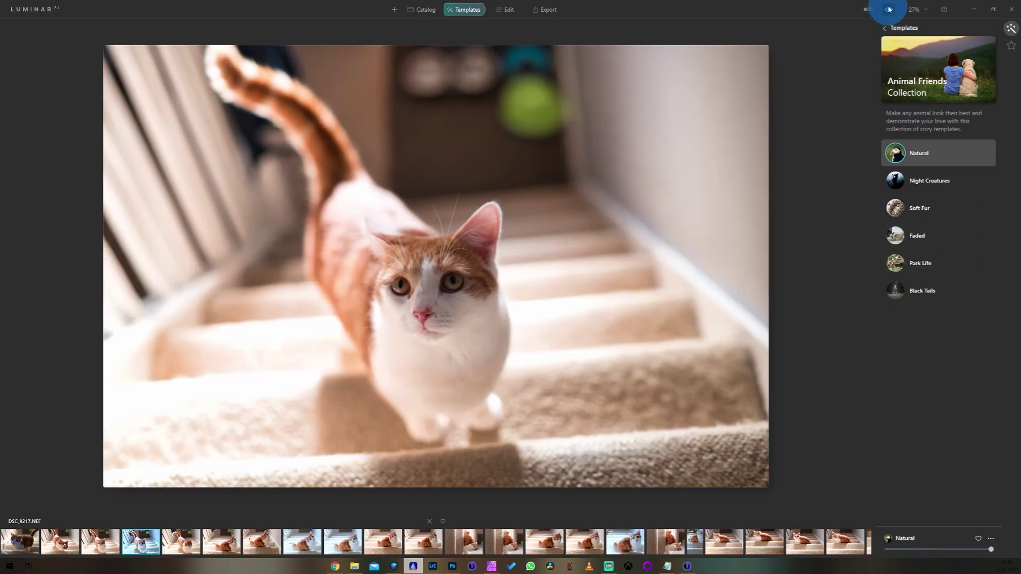
click(889, 10)
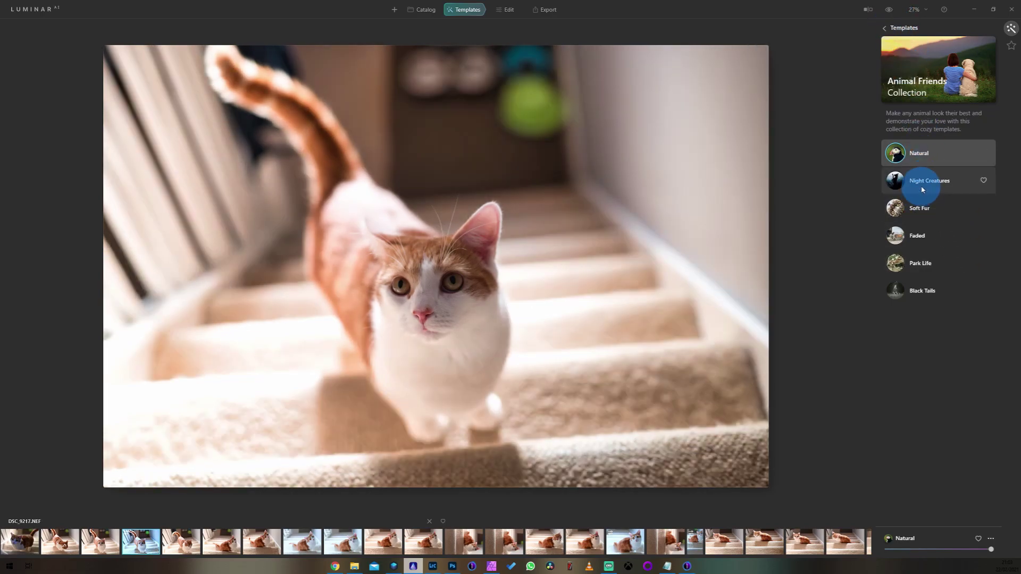
Step: Try Night Creatures, Soft Fur, Park Life and Black Tails, then settle on Faded at near full strength
click(924, 184)
click(930, 210)
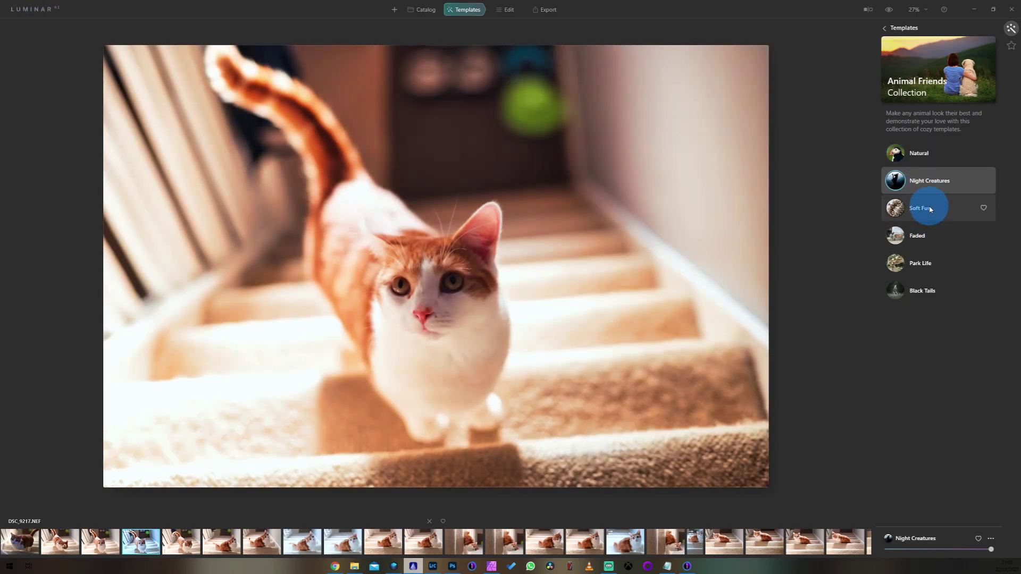
click(920, 236)
click(930, 266)
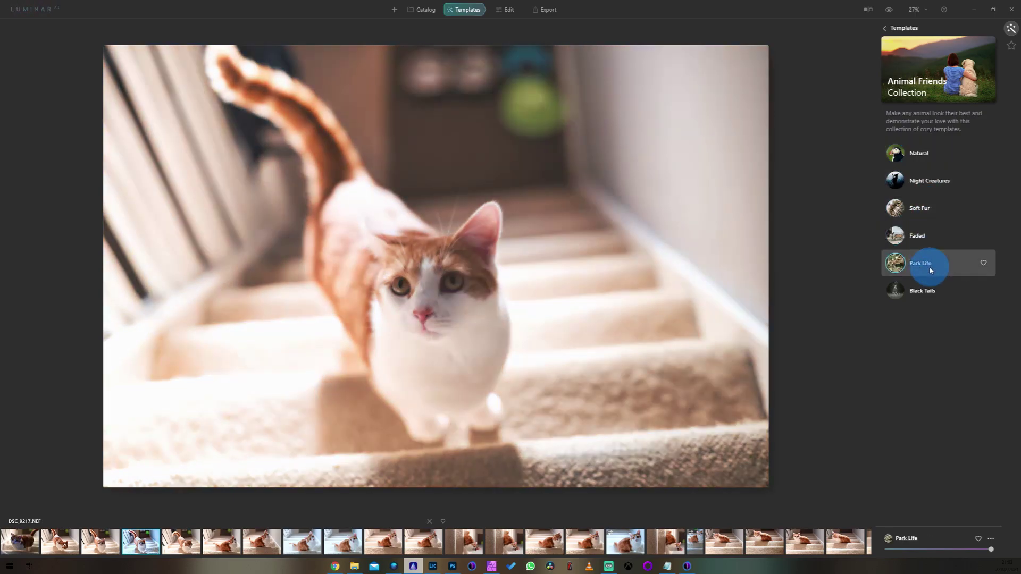
click(930, 294)
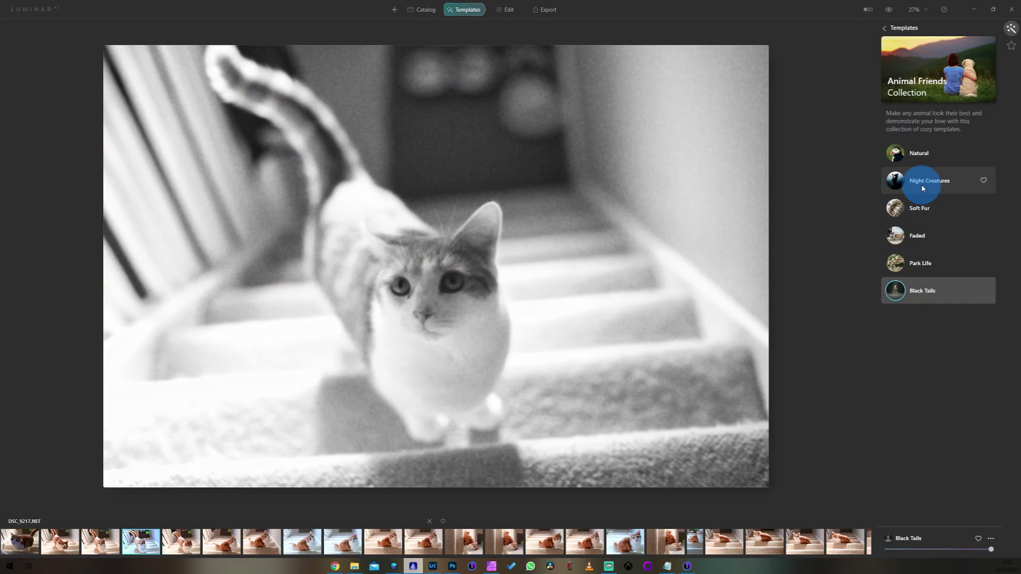
click(916, 235)
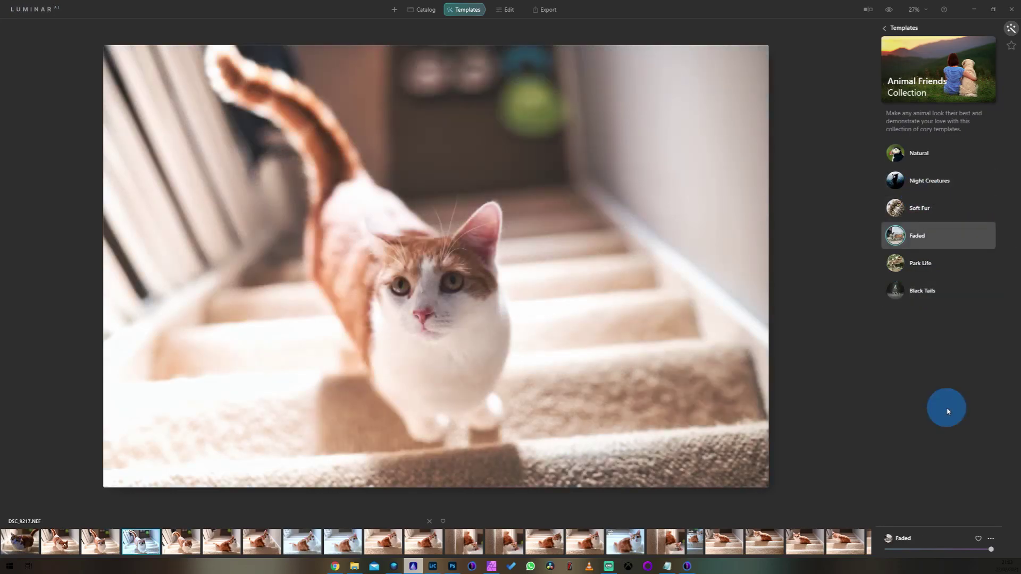
mouse_move(992, 551)
mouse_down()
mouse_move(929, 548)
mouse_move(995, 547)
mouse_up()
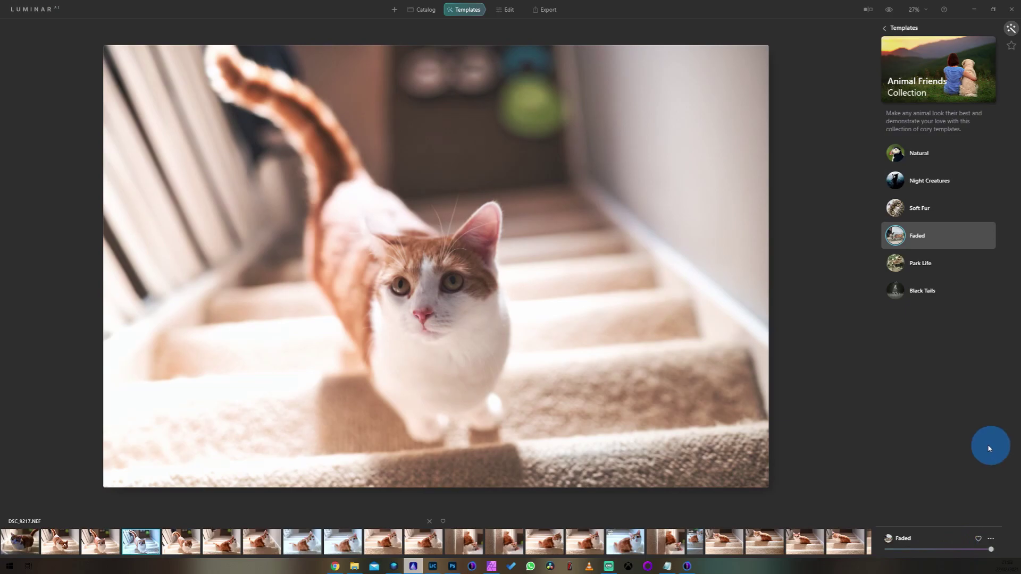
Step: Auto-crop cat photo DSC_9217 to a tighter 2:3 framing with Composition AI and apply it
click(506, 9)
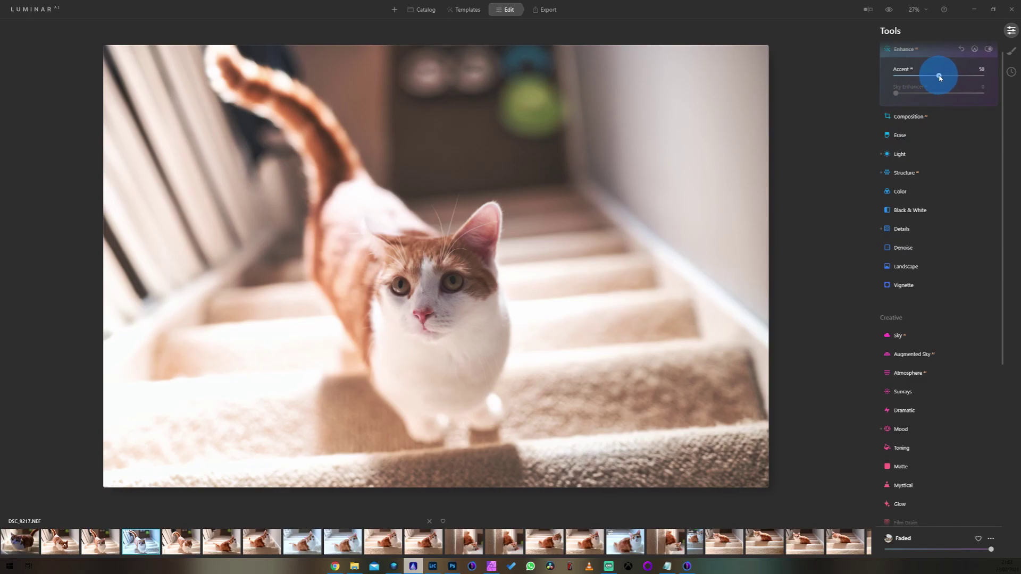
click(898, 123)
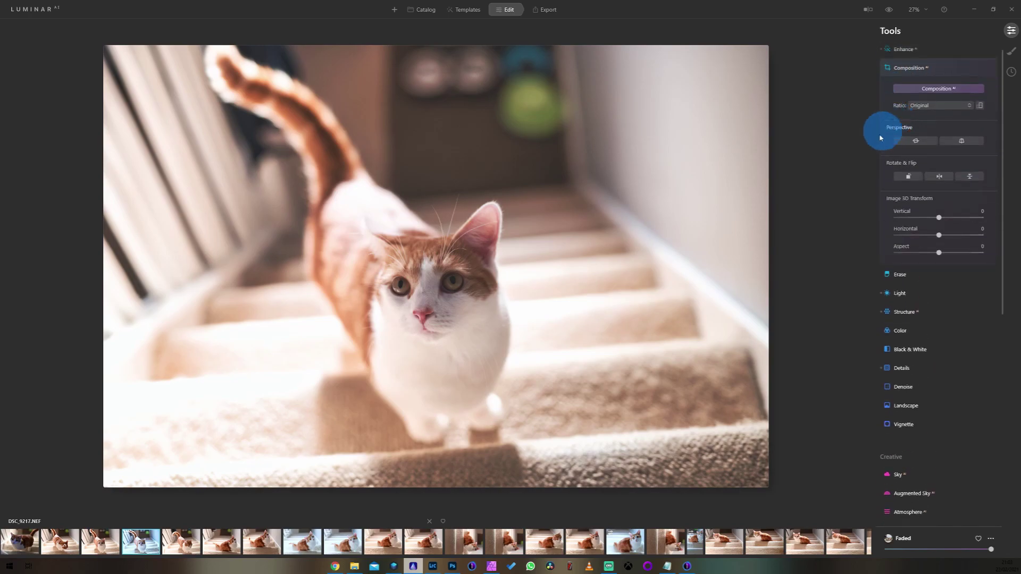
click(935, 90)
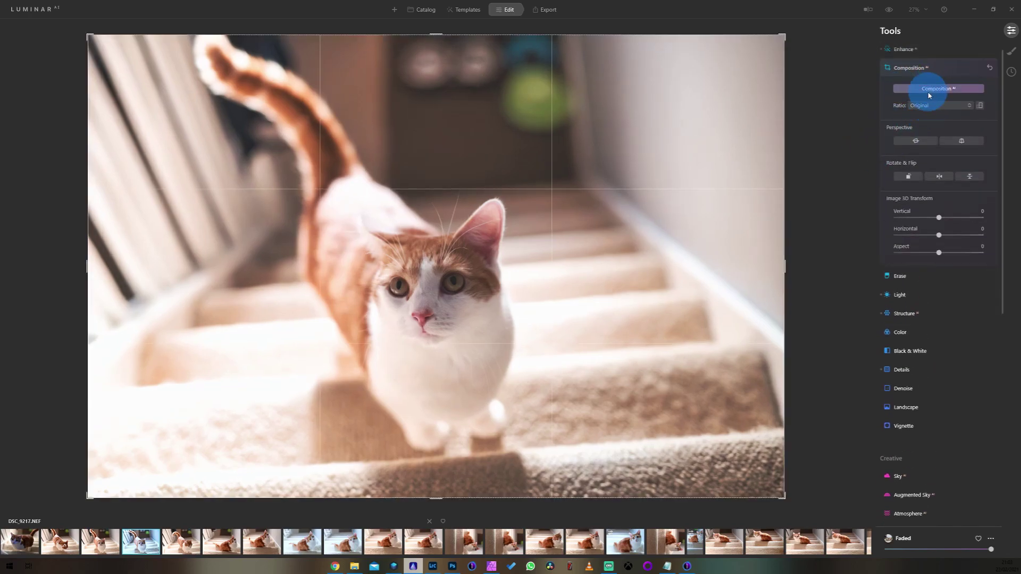
click(958, 88)
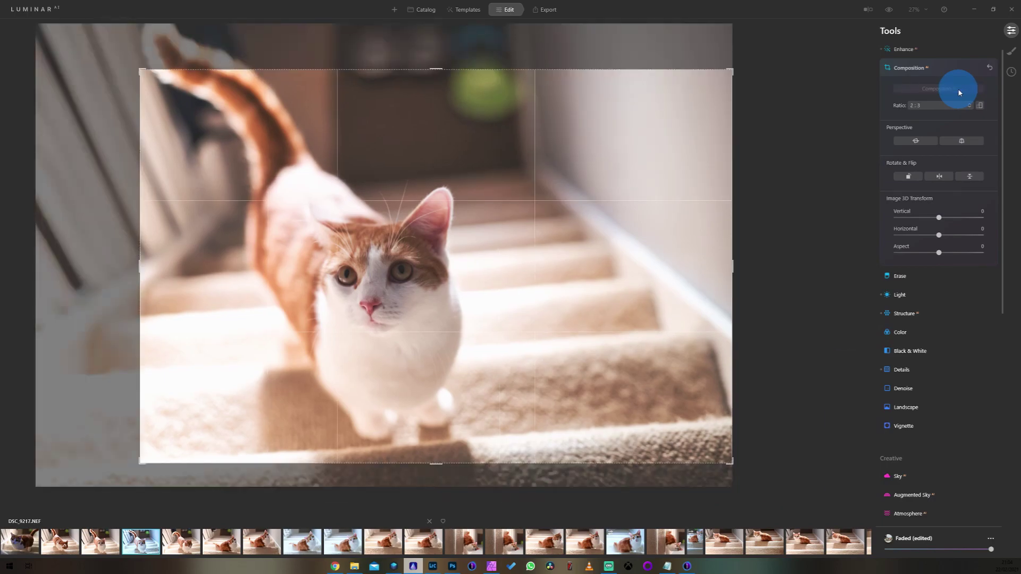
click(959, 92)
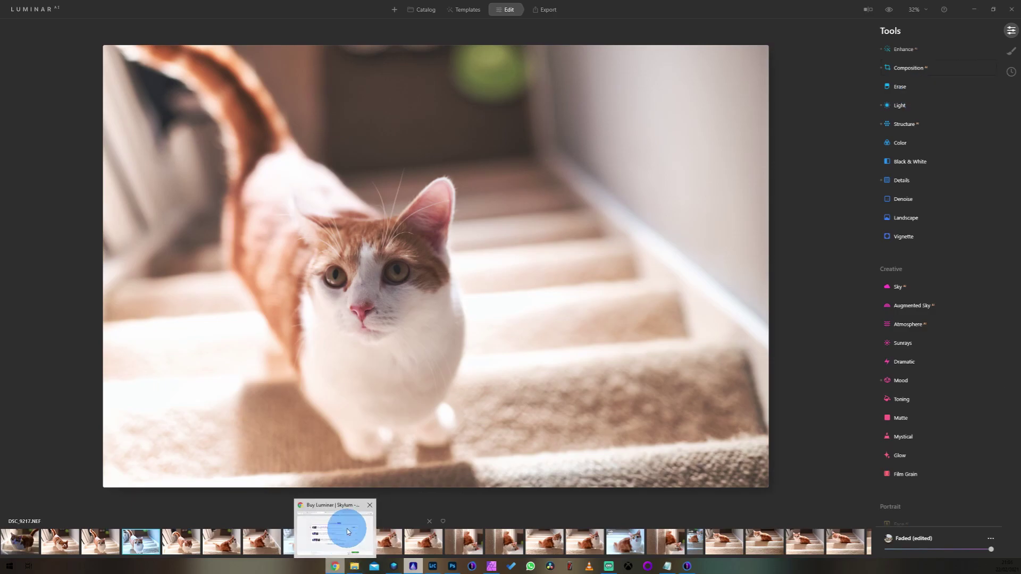
Step: Check Luminar AI's single-computer checkout price (£59) in Chrome, then return to Luminar AI
click(337, 564)
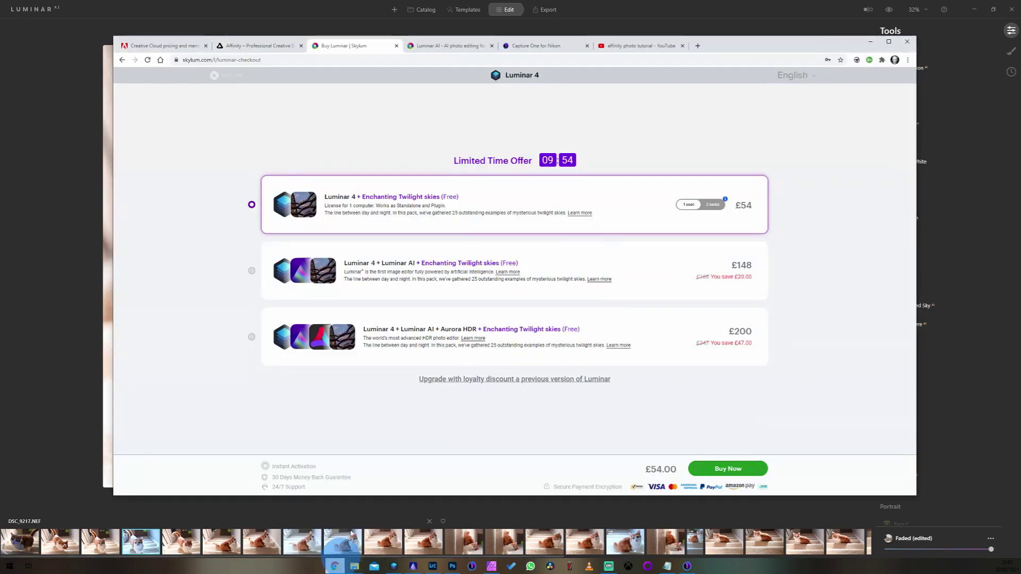
click(449, 45)
click(569, 214)
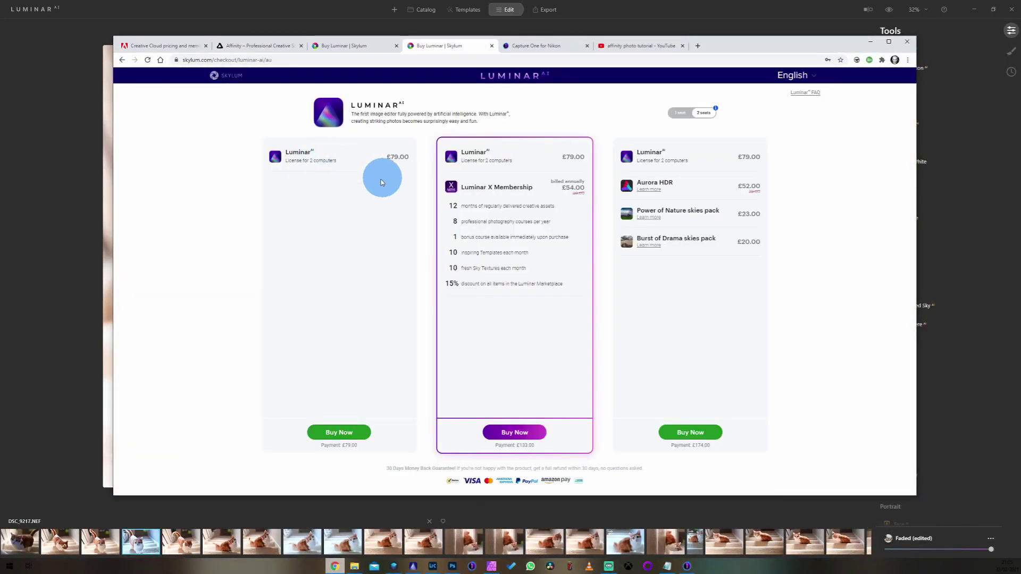
click(679, 113)
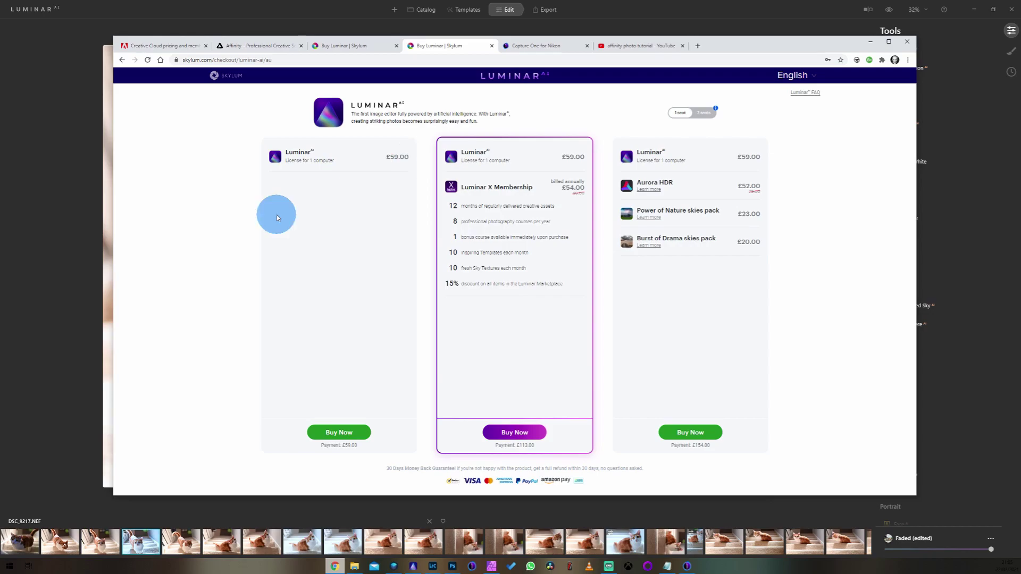
click(66, 227)
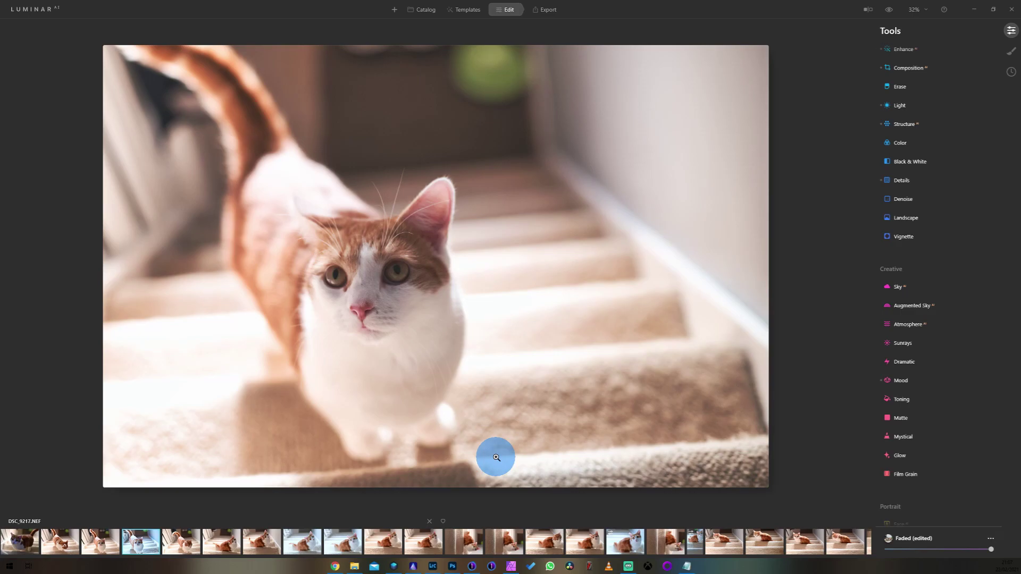
Step: Switch to Capture One with apple still life DSC_9075.NEF, Exposure 0.23 and Saturation 12
click(471, 566)
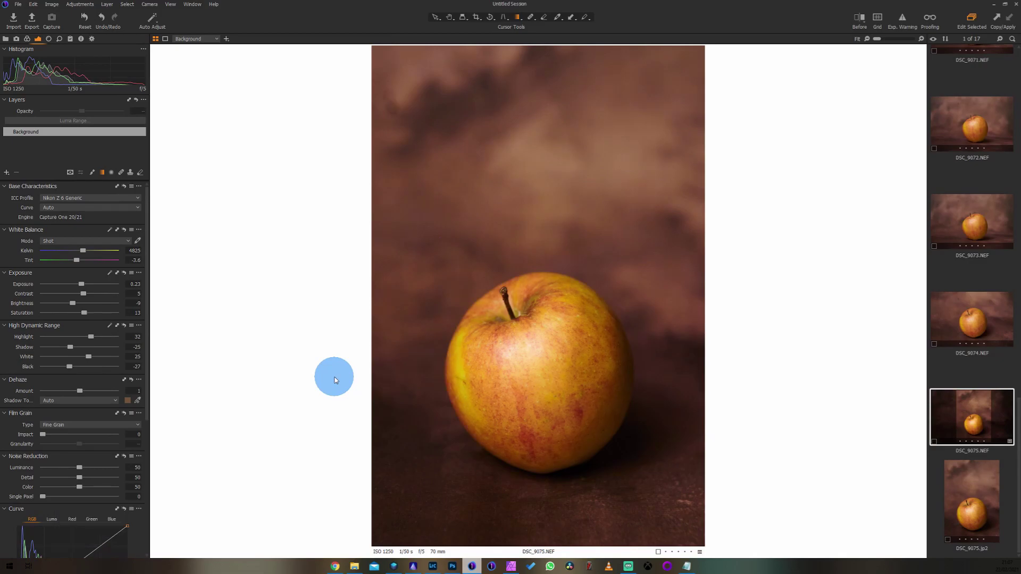
scroll(101, 311, down, 6)
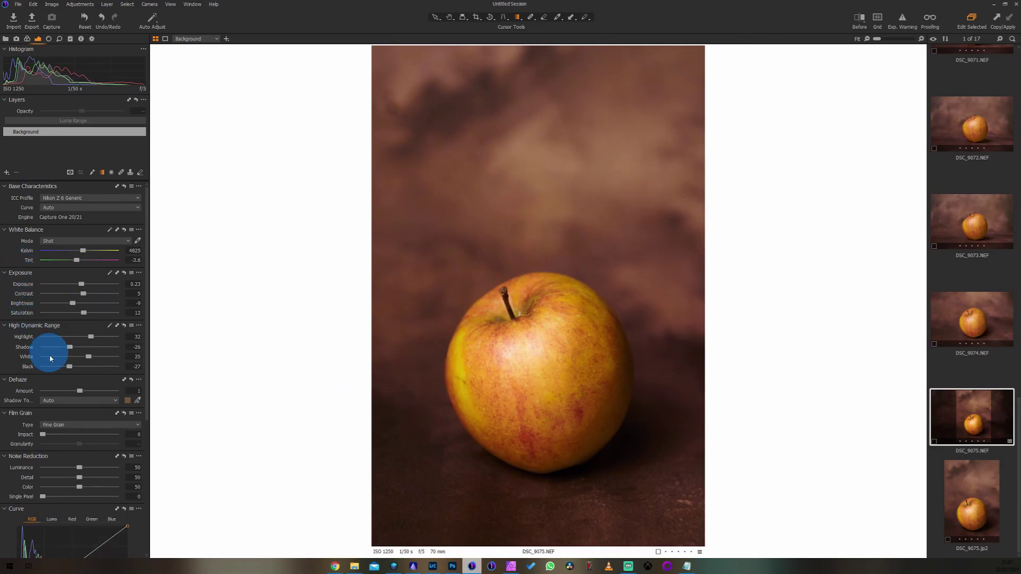
click(82, 285)
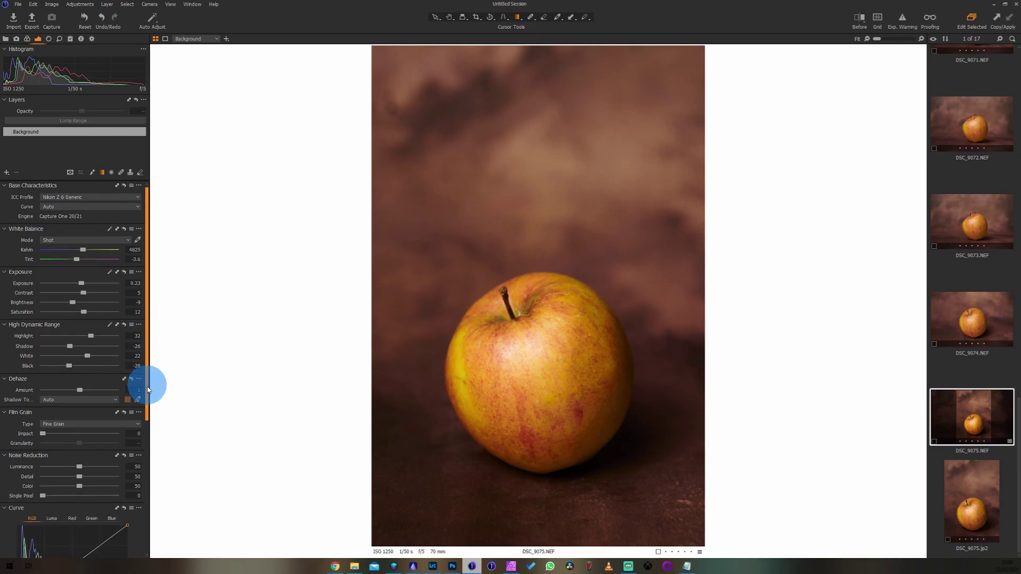
drag(148, 389, 186, 489)
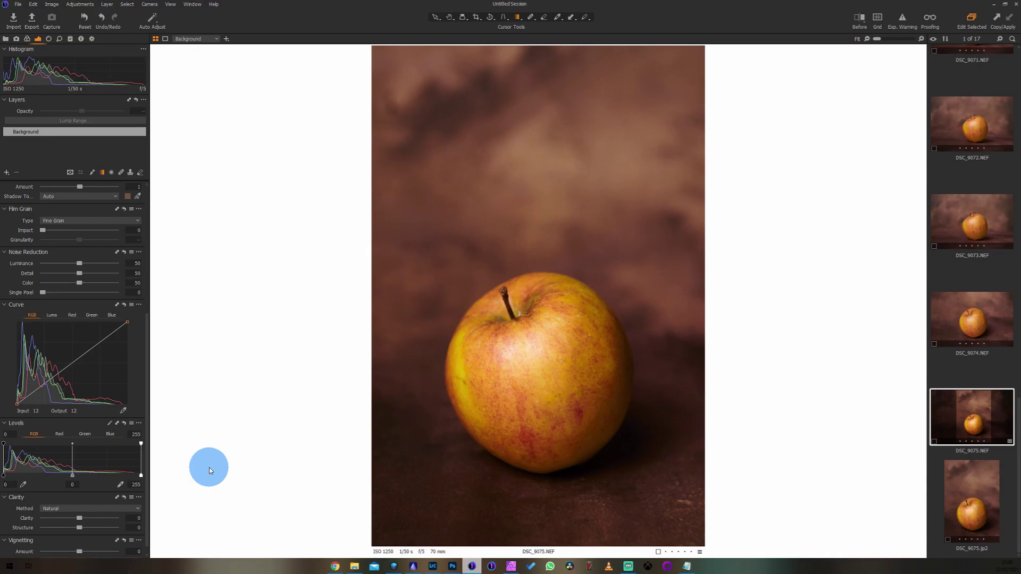
drag(148, 427, 167, 275)
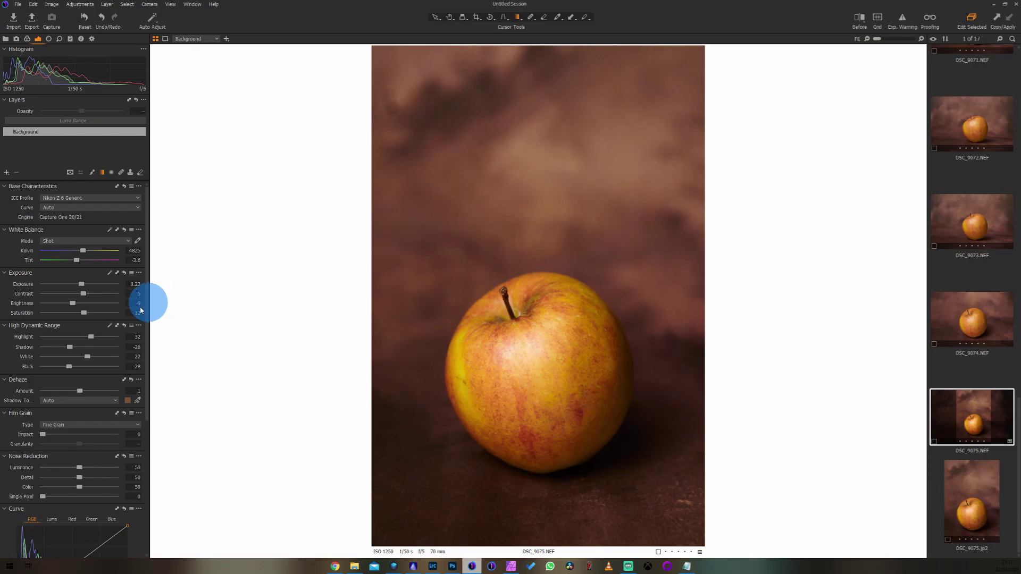
Step: Set High Dynamic Range Highlight to 31 on the apple photo and browse the panel
click(105, 379)
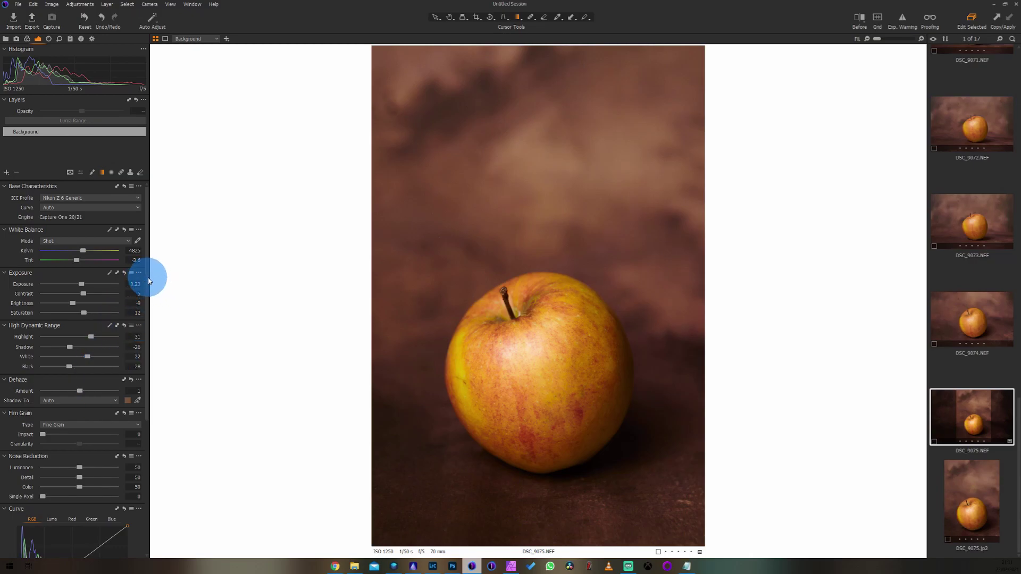
drag(146, 276, 153, 376)
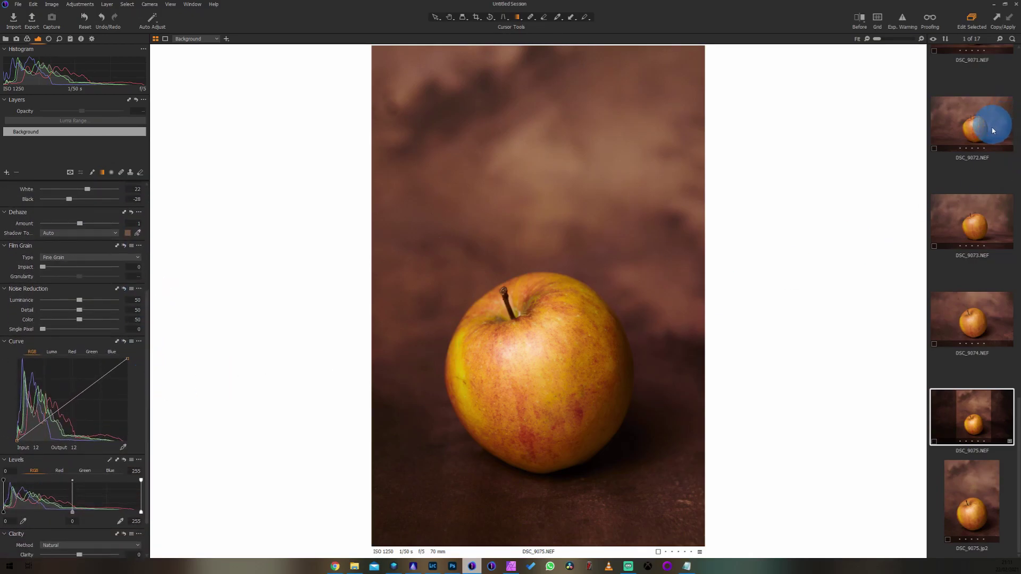
scroll(957, 372, up, 3)
scroll(971, 277, down, 3)
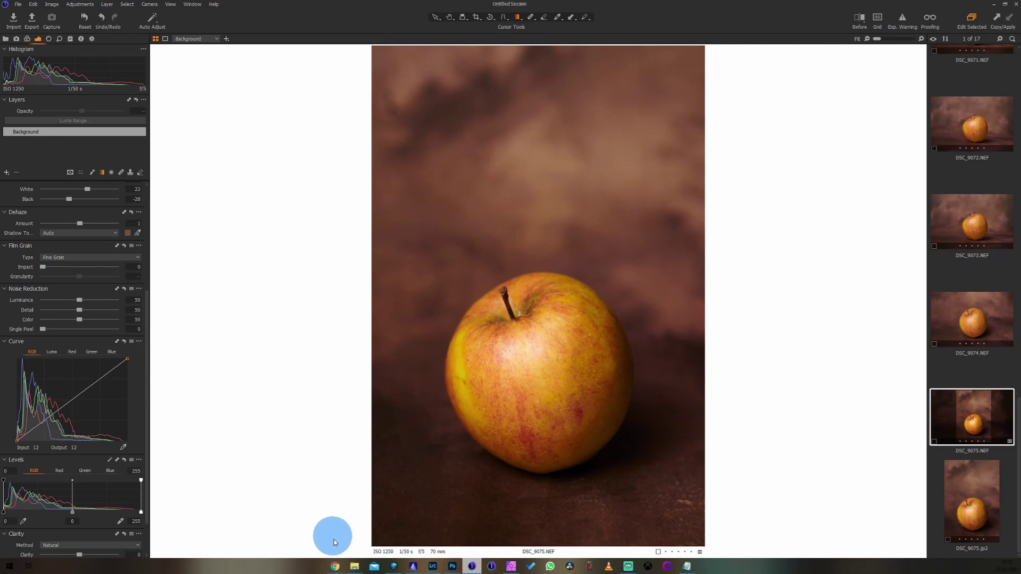
Step: Show Capture One's product page: every-camera plan from £19.00/mo, Fujifilm, Sony, Nikon editions £14.00
click(335, 566)
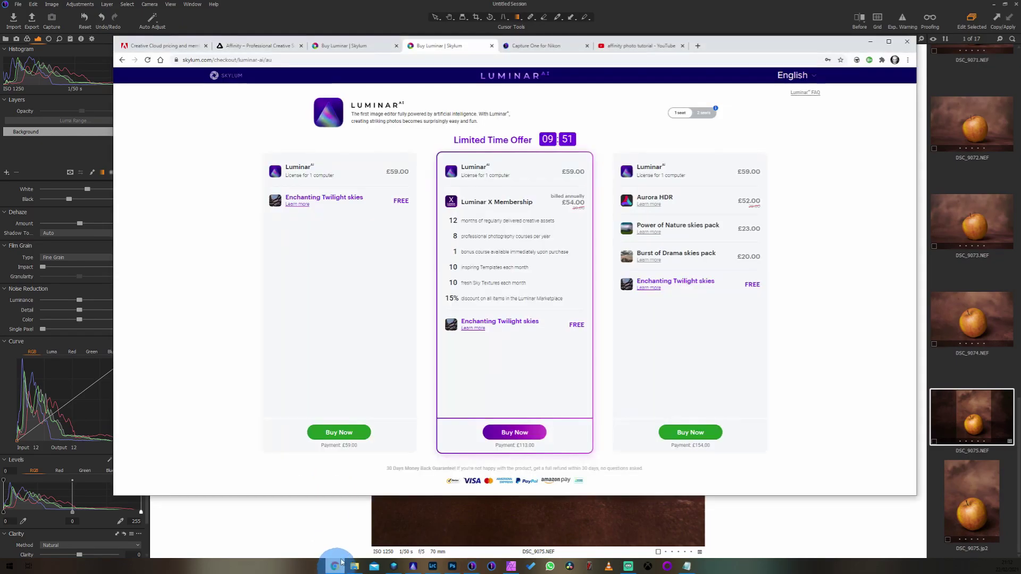
click(527, 45)
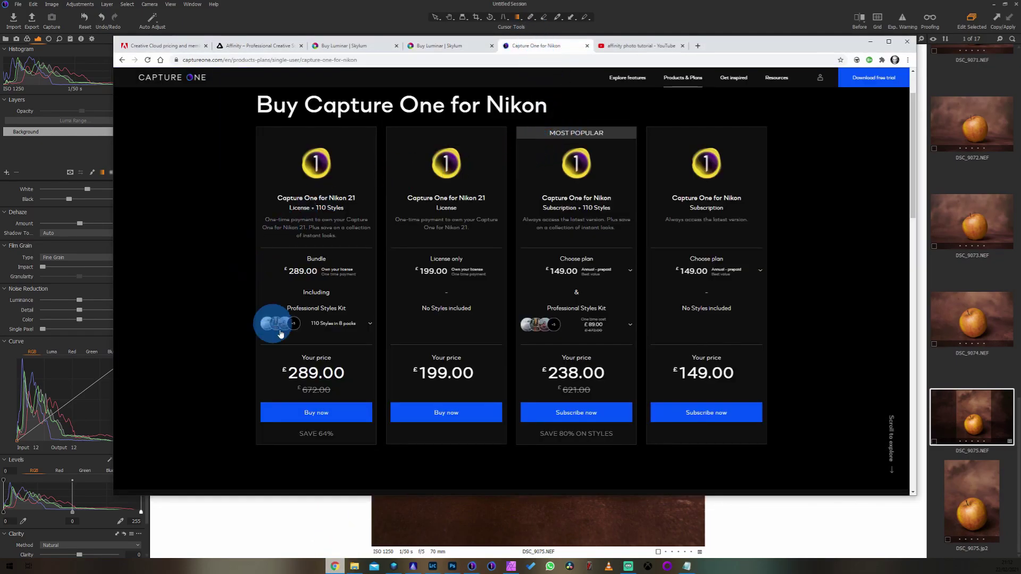
key(alt+Left)
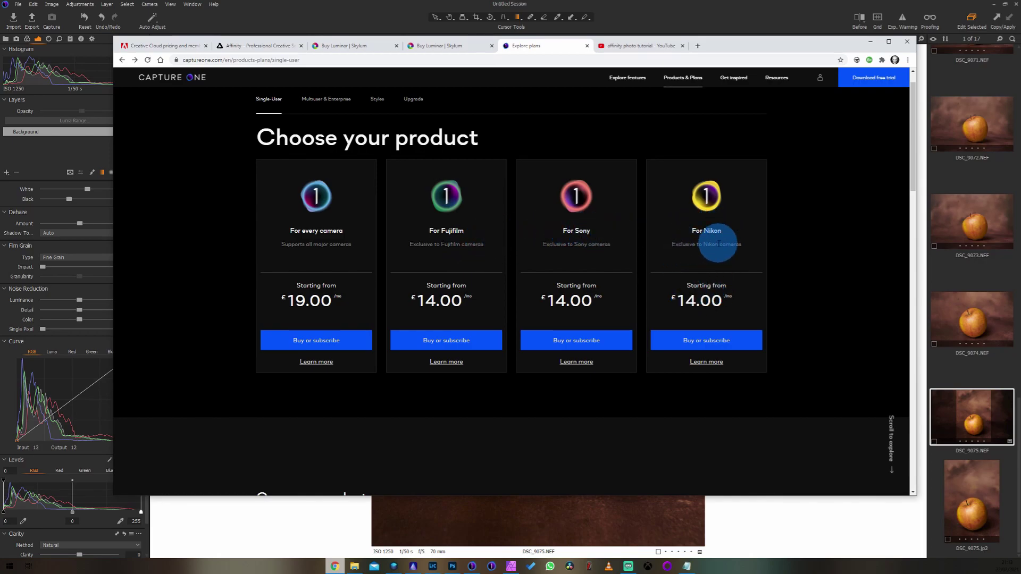
Step: Check the Capture One for Nikon buy page's £149–£289 options, then return to the DSC_9075.NEF editor
click(716, 343)
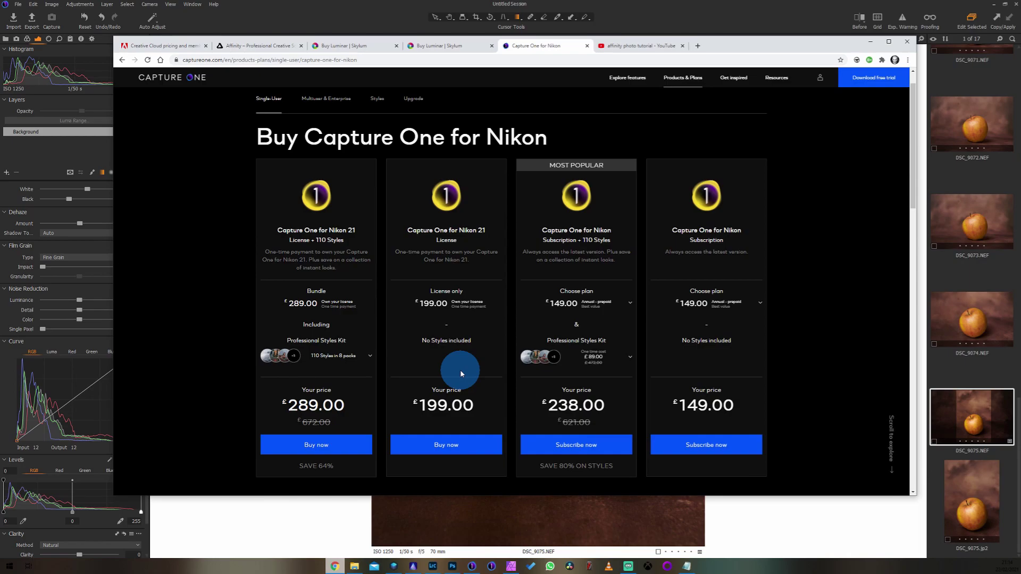
click(739, 497)
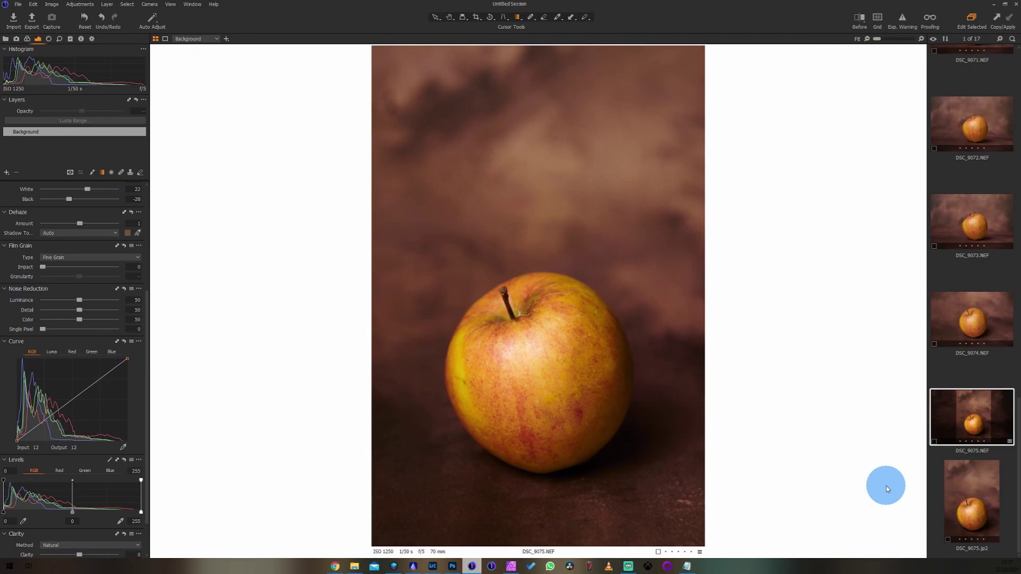
Step: Switch to Chrome's Adobe Creative Cloud plans showing Photography at £9.98/mo and Photoshop at £19.97/mo
key(alt+Tab)
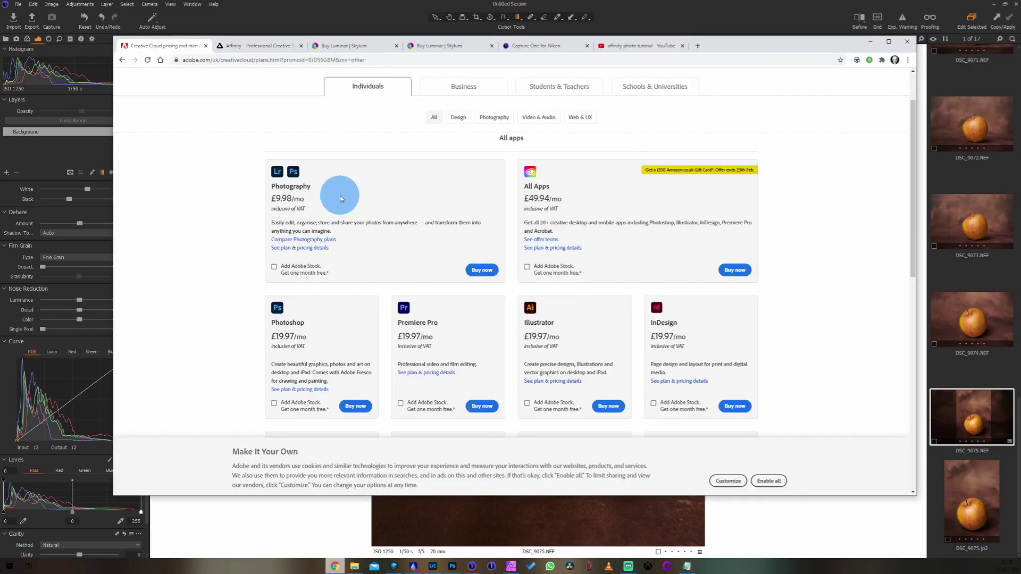